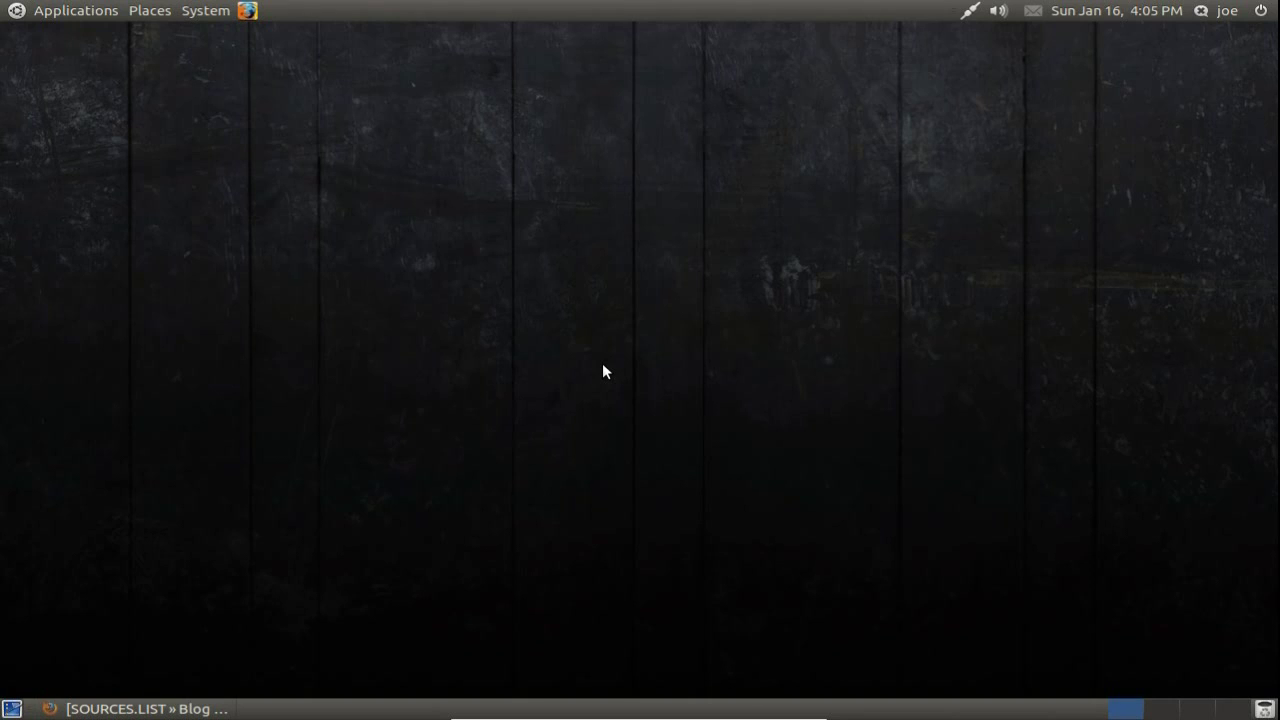
# Step: Start downloading the i386 buc 0.5.2 package from the Burg-Manager download page
pyautogui.click(203, 712)
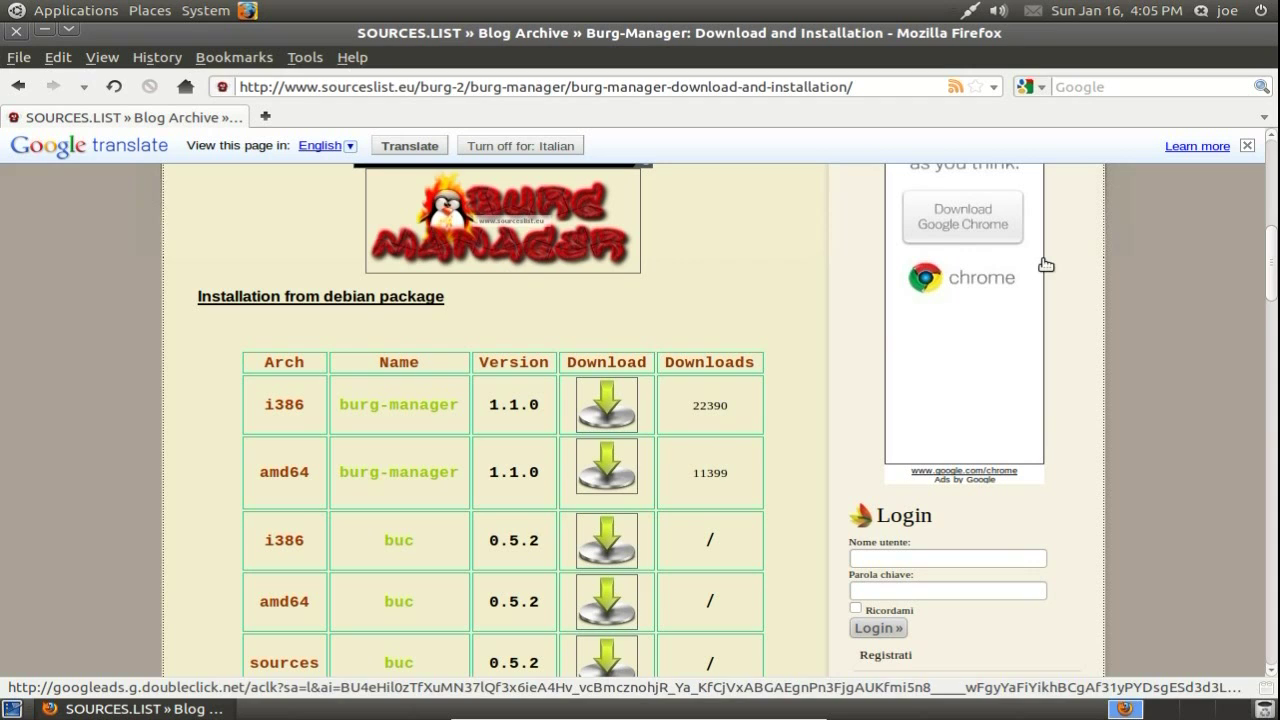
pyautogui.moveTo(1275, 258)
pyautogui.mouseDown()
pyautogui.moveTo(1276, 391)
pyautogui.moveTo(1276, 274)
pyautogui.mouseUp()
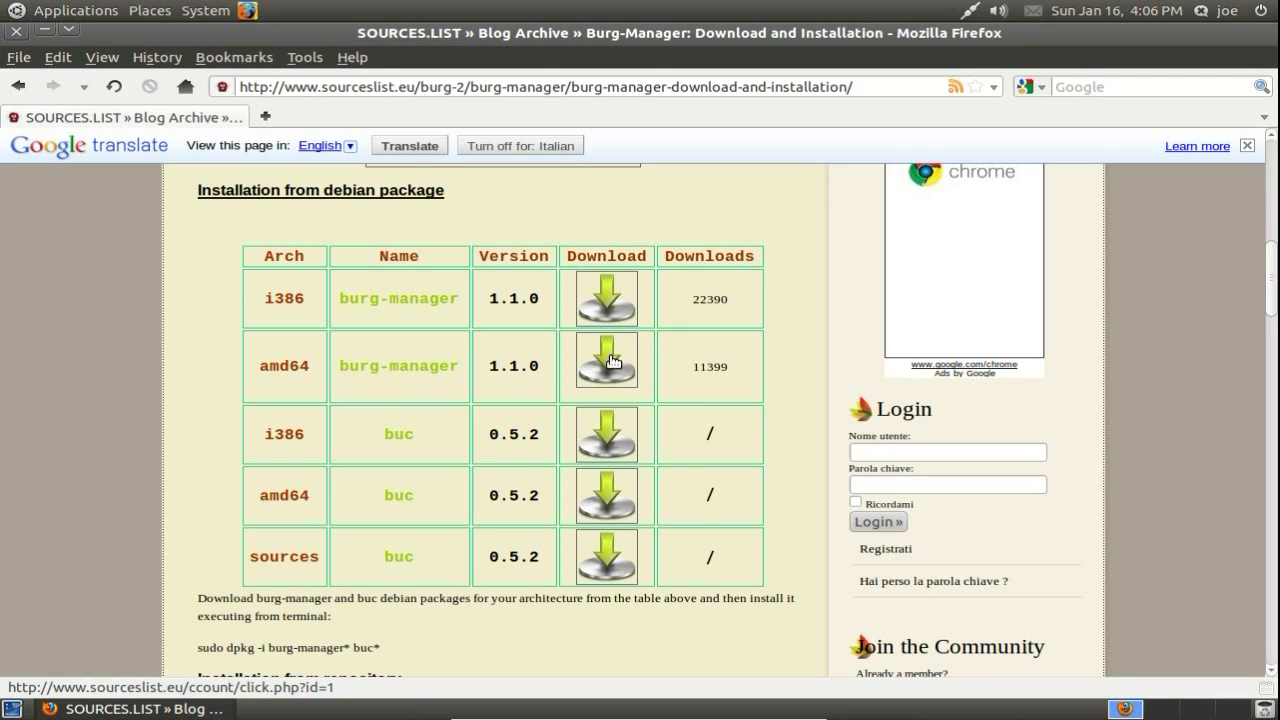
pyautogui.click(601, 433)
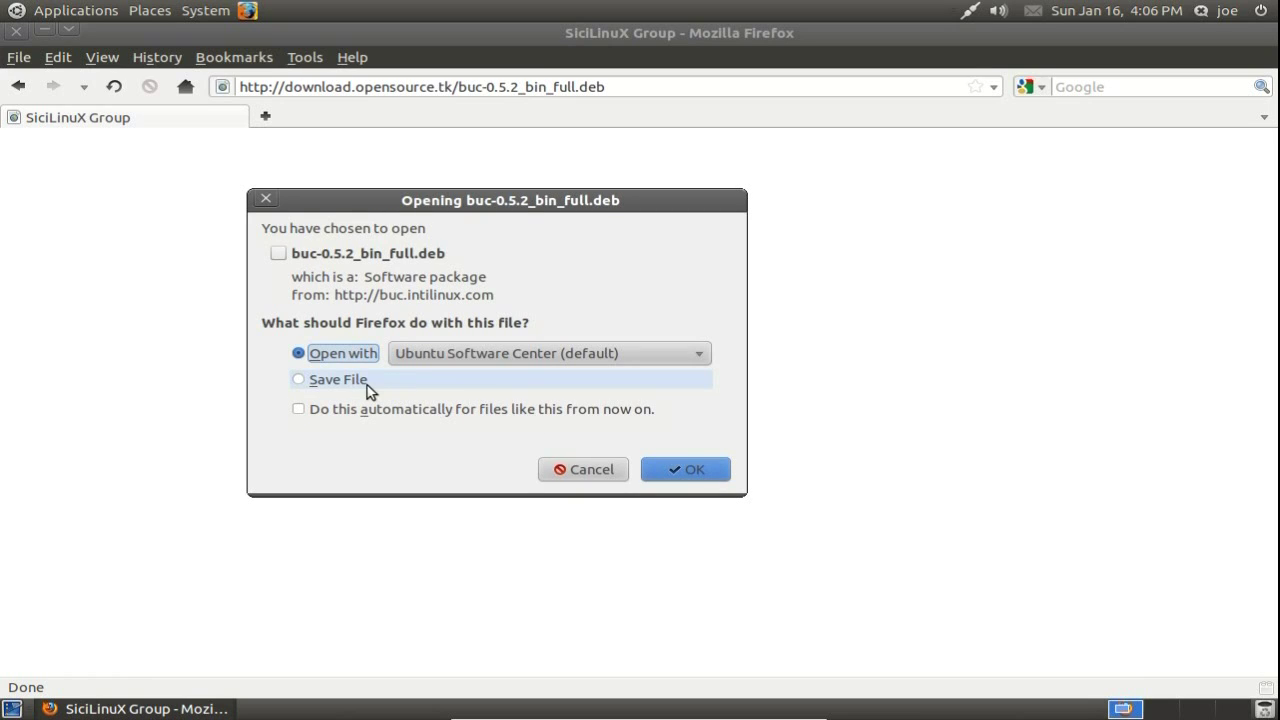
# Step: Save buc-0.5.2_bin_full.deb to disk
pyautogui.click(341, 382)
pyautogui.click(646, 472)
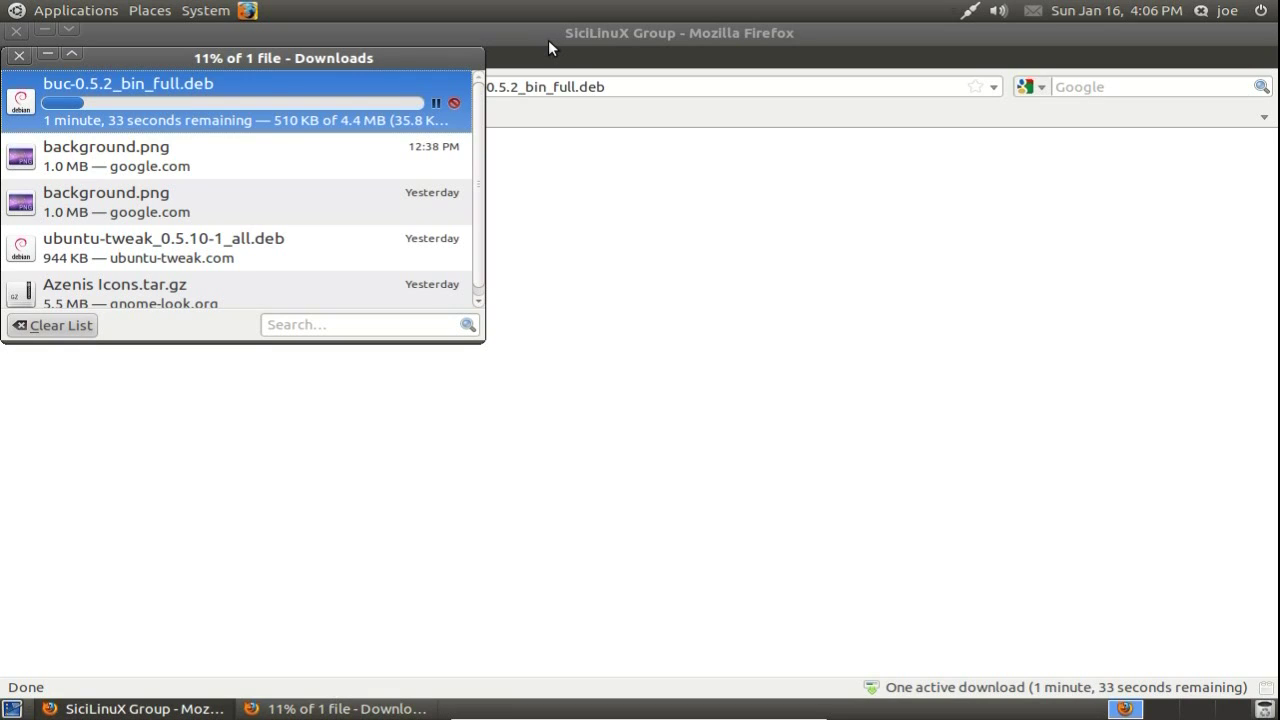
pyautogui.click(548, 40)
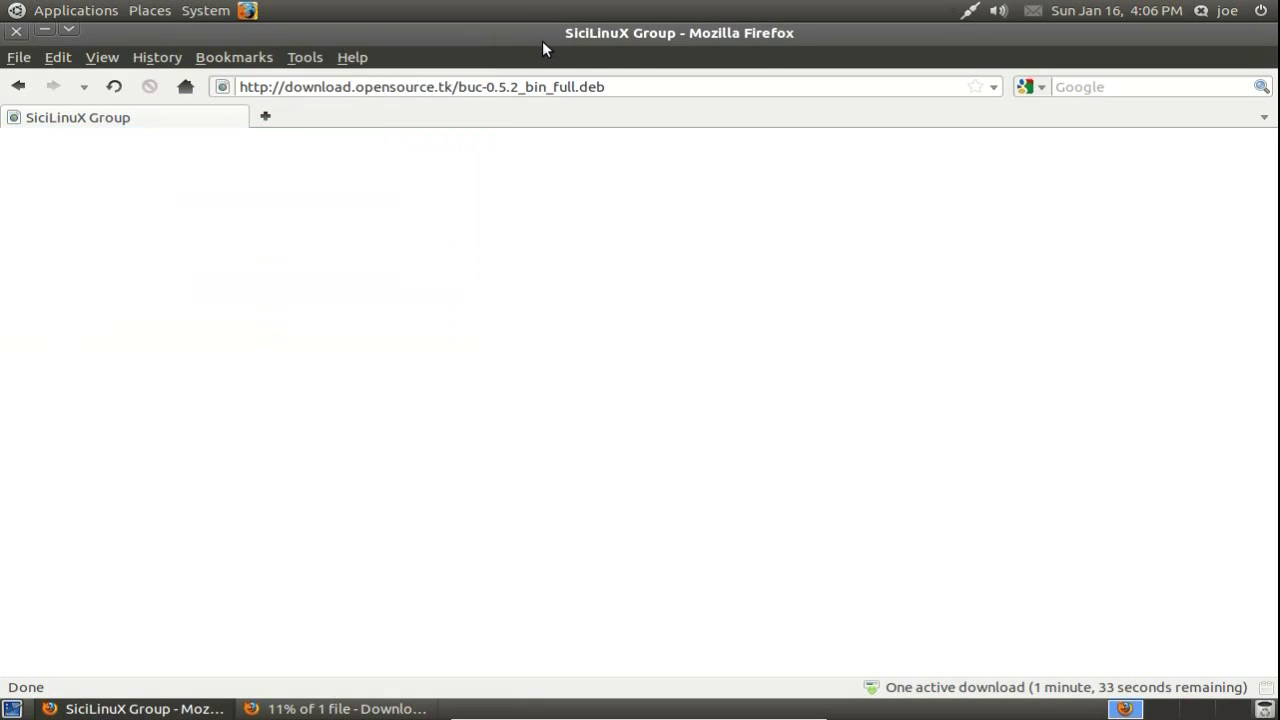
# Step: Download and save the i386 burg-manager 1.1.0 package, leaving the Downloads list in view
pyautogui.click(12, 88)
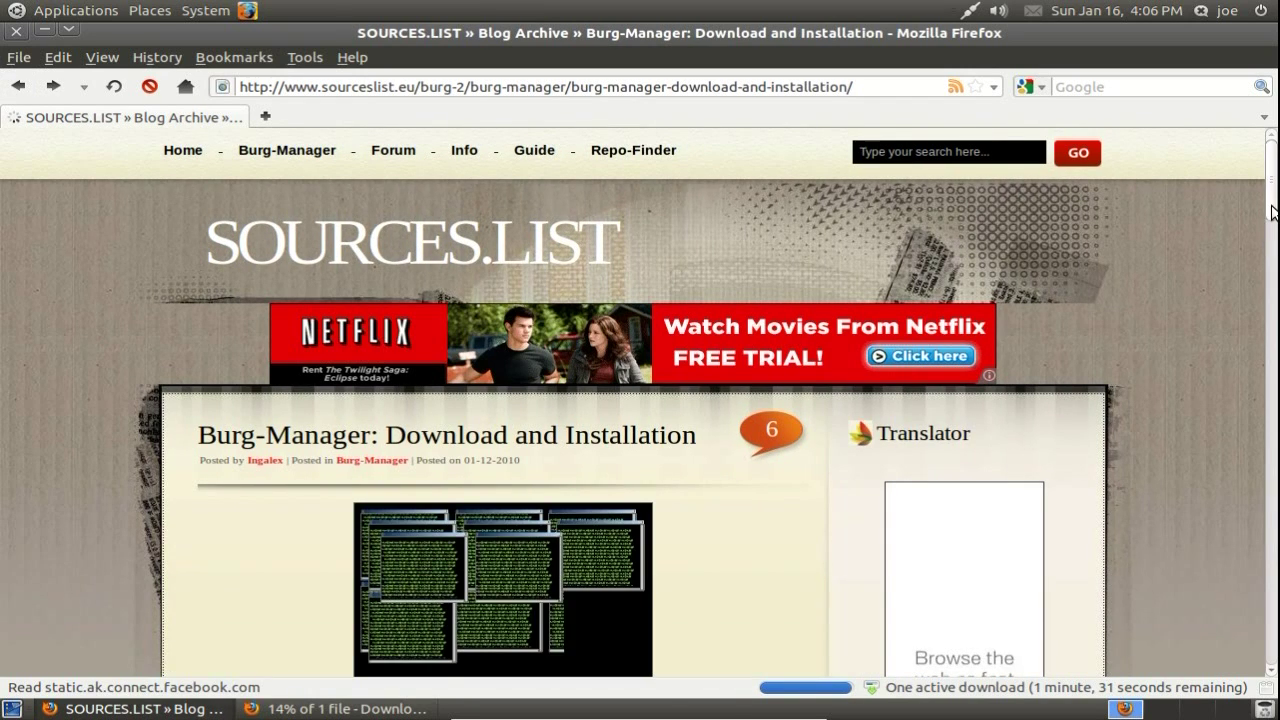
pyautogui.scroll(-1, 1274, 224)
pyautogui.scroll(-5, 1274, 224)
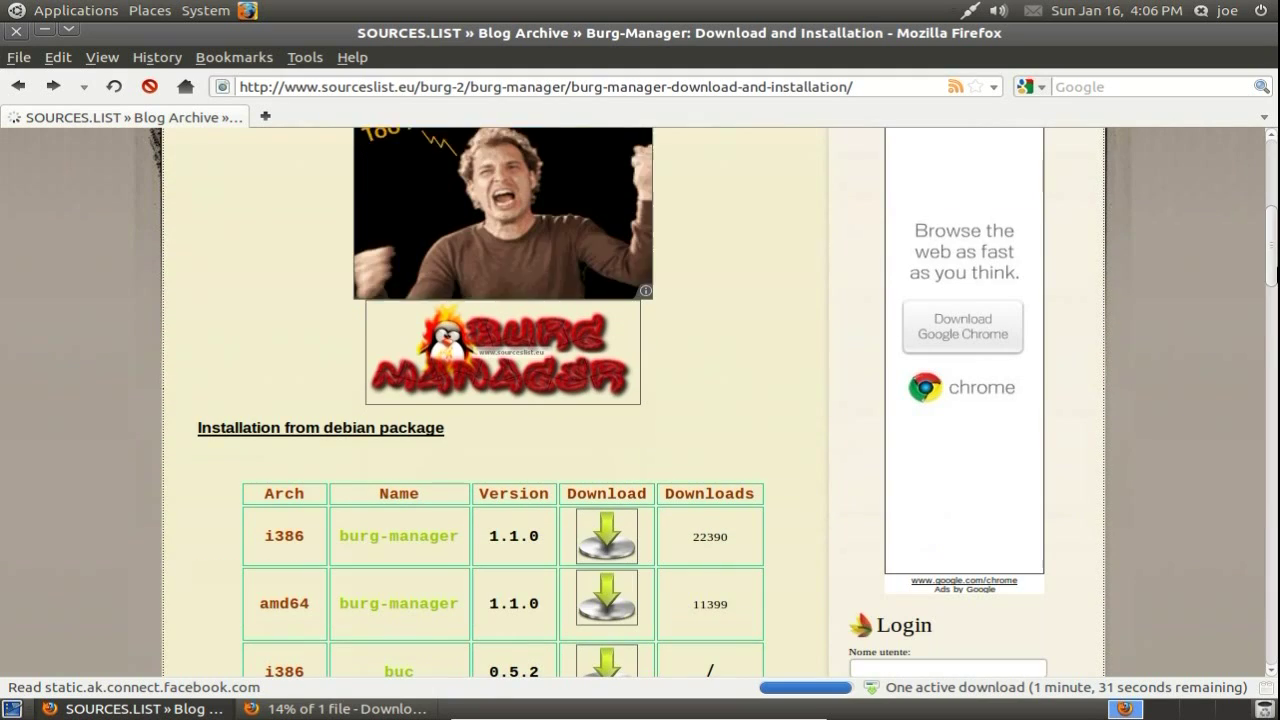
pyautogui.scroll(-4, 1275, 308)
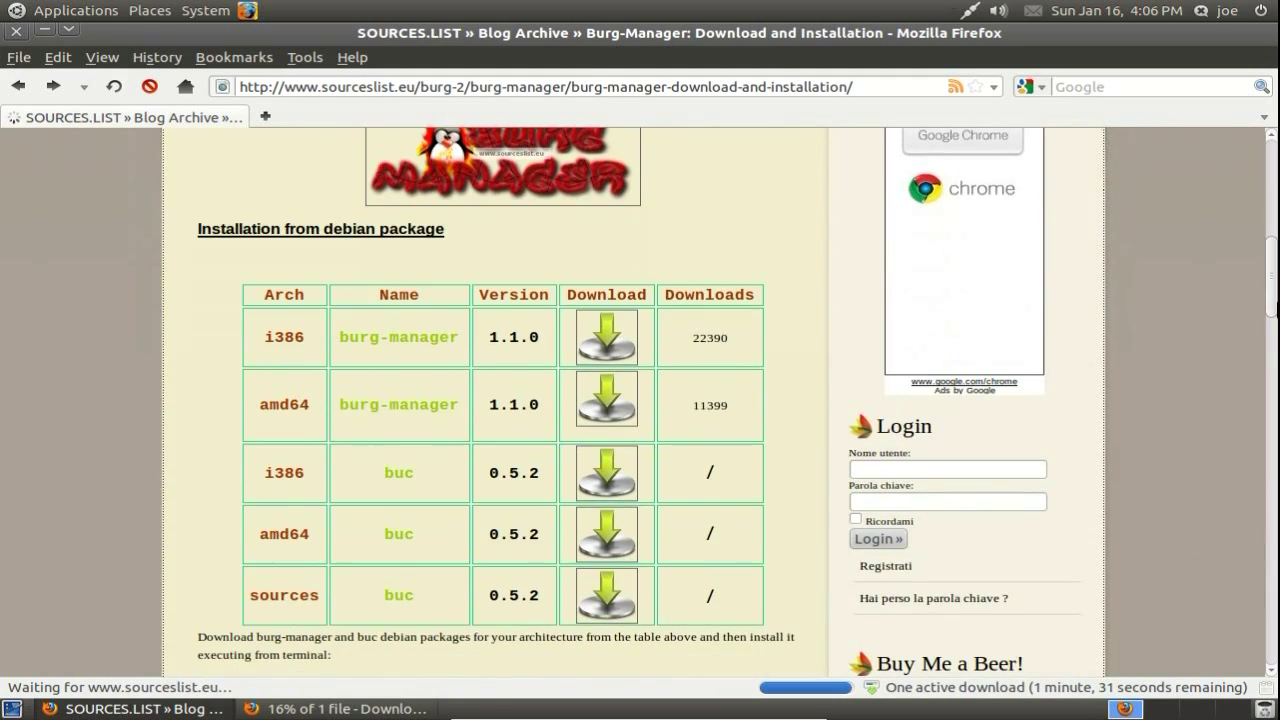
pyautogui.click(612, 289)
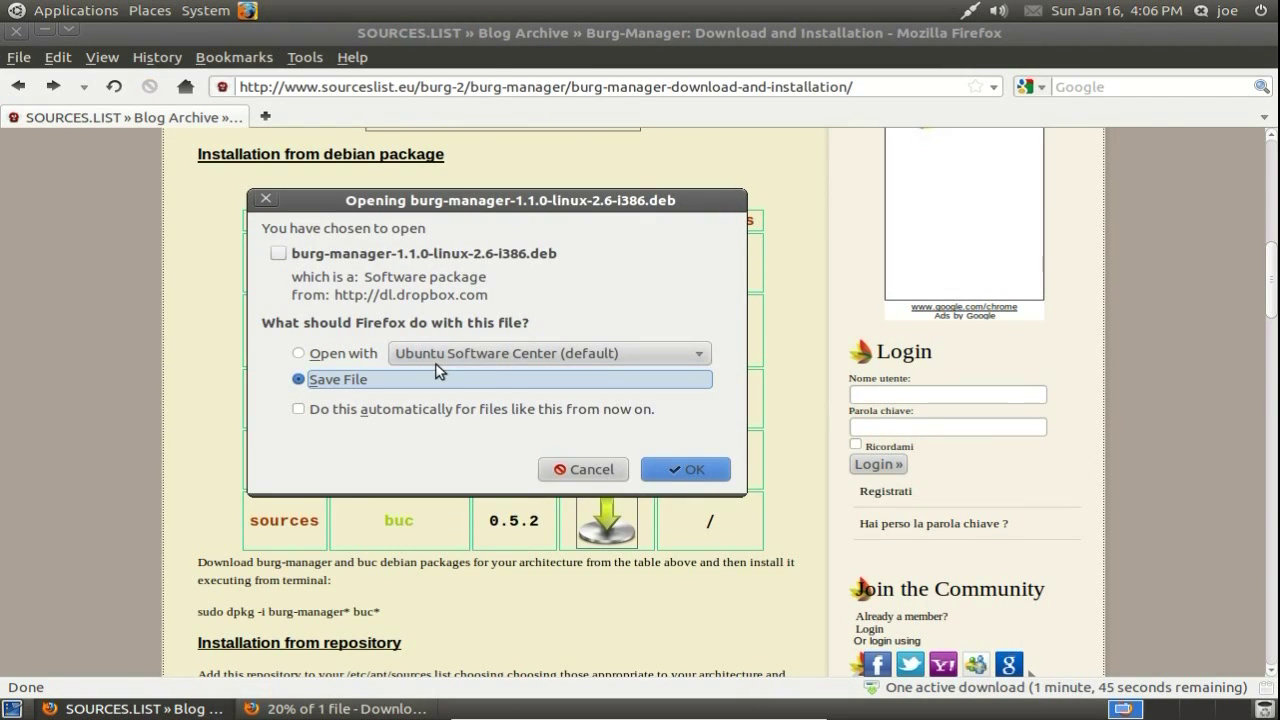
pyautogui.click(678, 468)
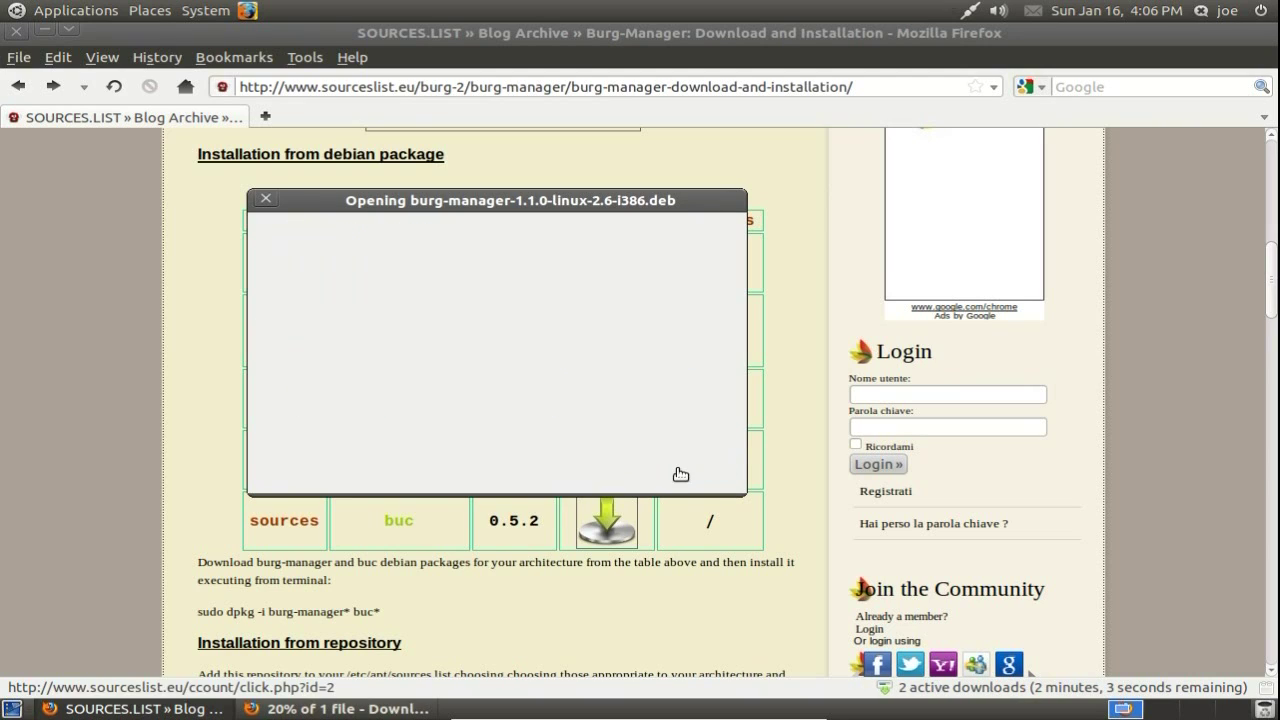
pyautogui.click(222, 712)
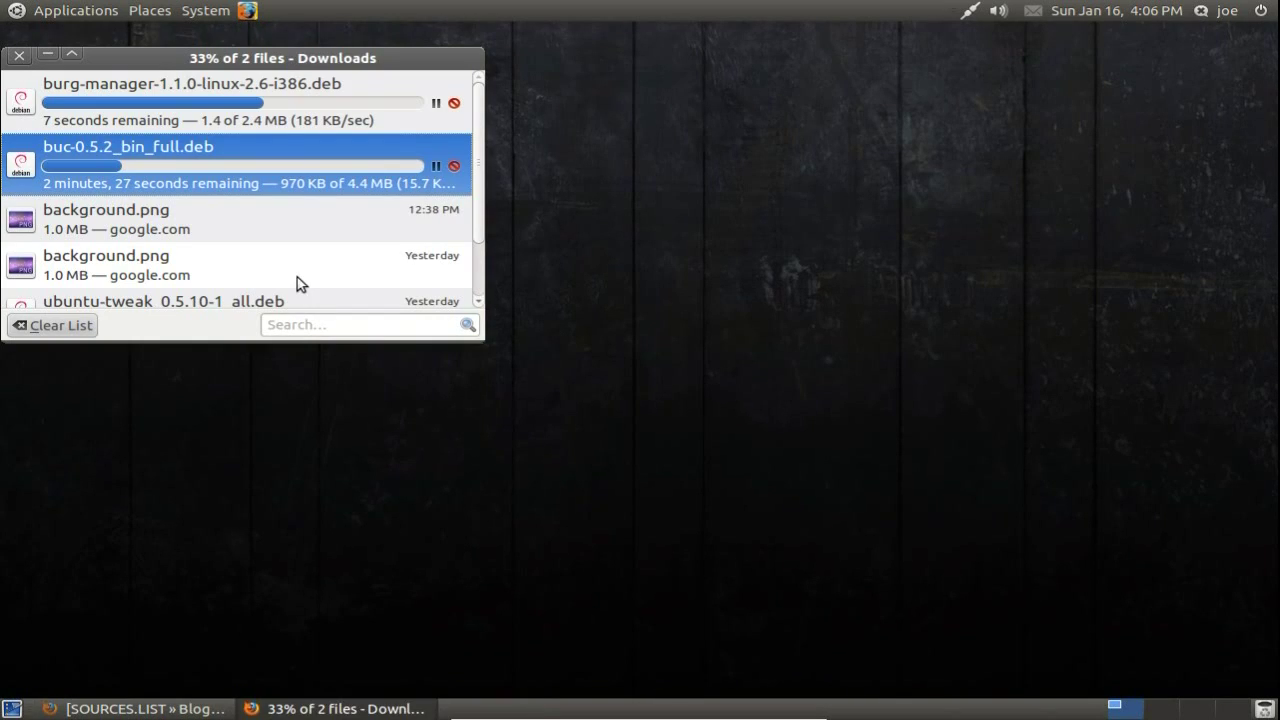
pyautogui.moveTo(297, 62); pyautogui.dragTo(548, 108)
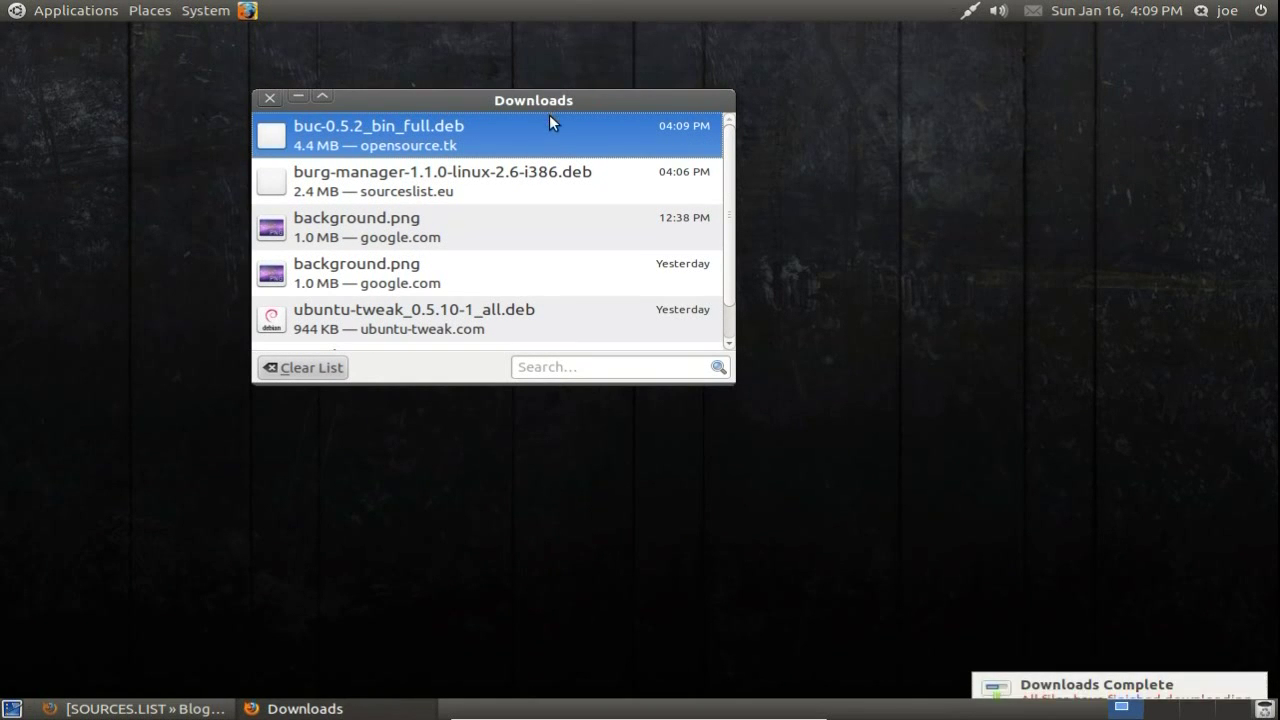
# Step: Open the folder containing the buc download in Nautilus
pyautogui.rightClick(549, 130)
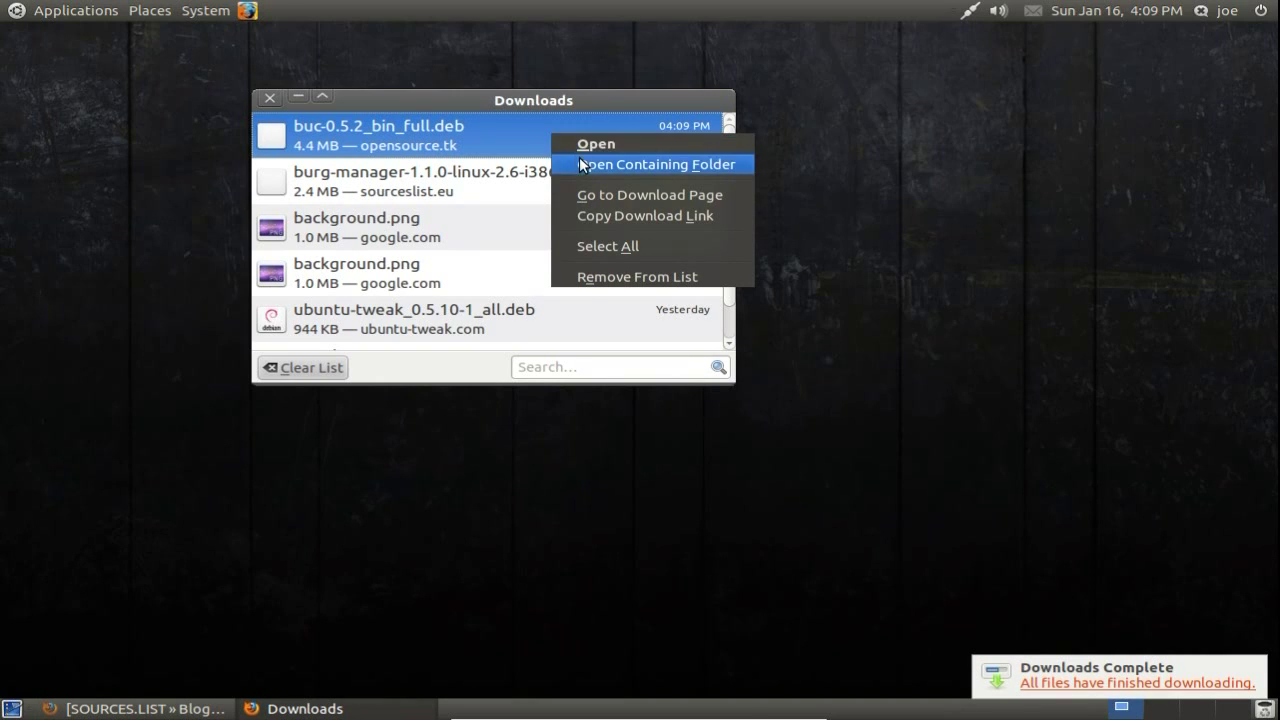
pyautogui.click(580, 162)
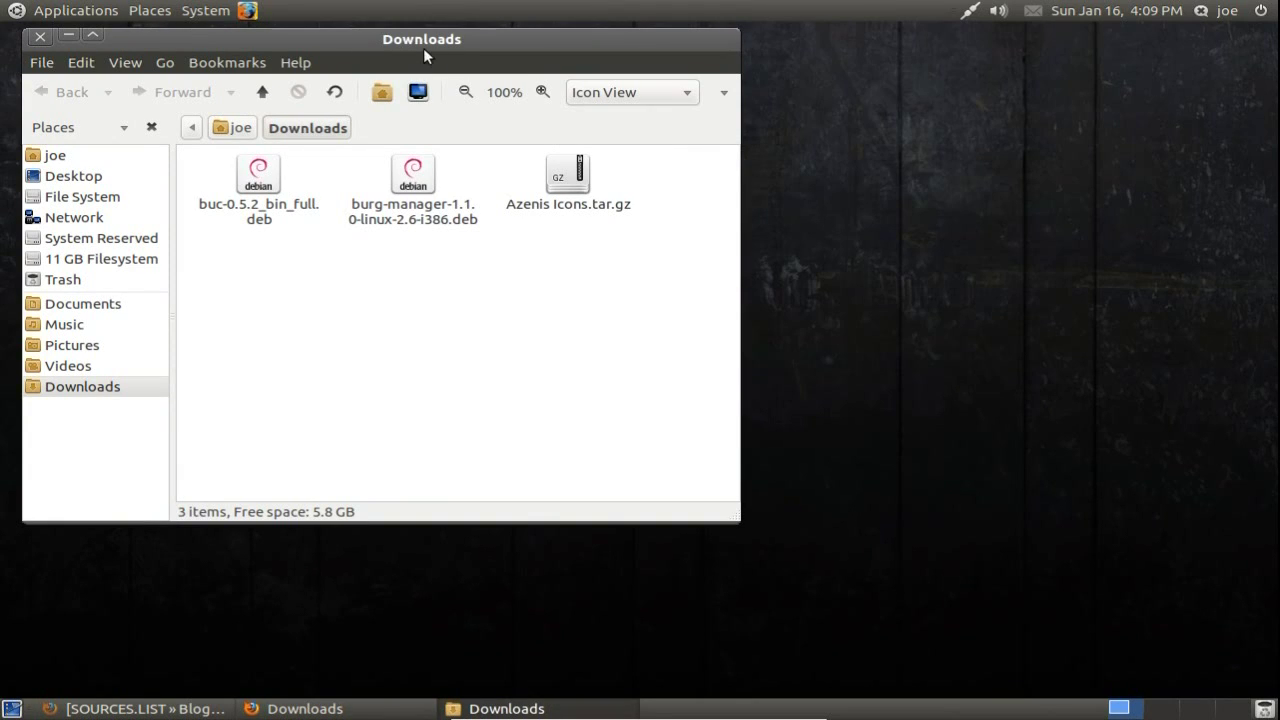
pyautogui.moveTo(423, 48); pyautogui.dragTo(698, 120)
# Step: Clear and close Firefox's Downloads list, then select buc-0.5.2_bin_full.deb
pyautogui.click(467, 95)
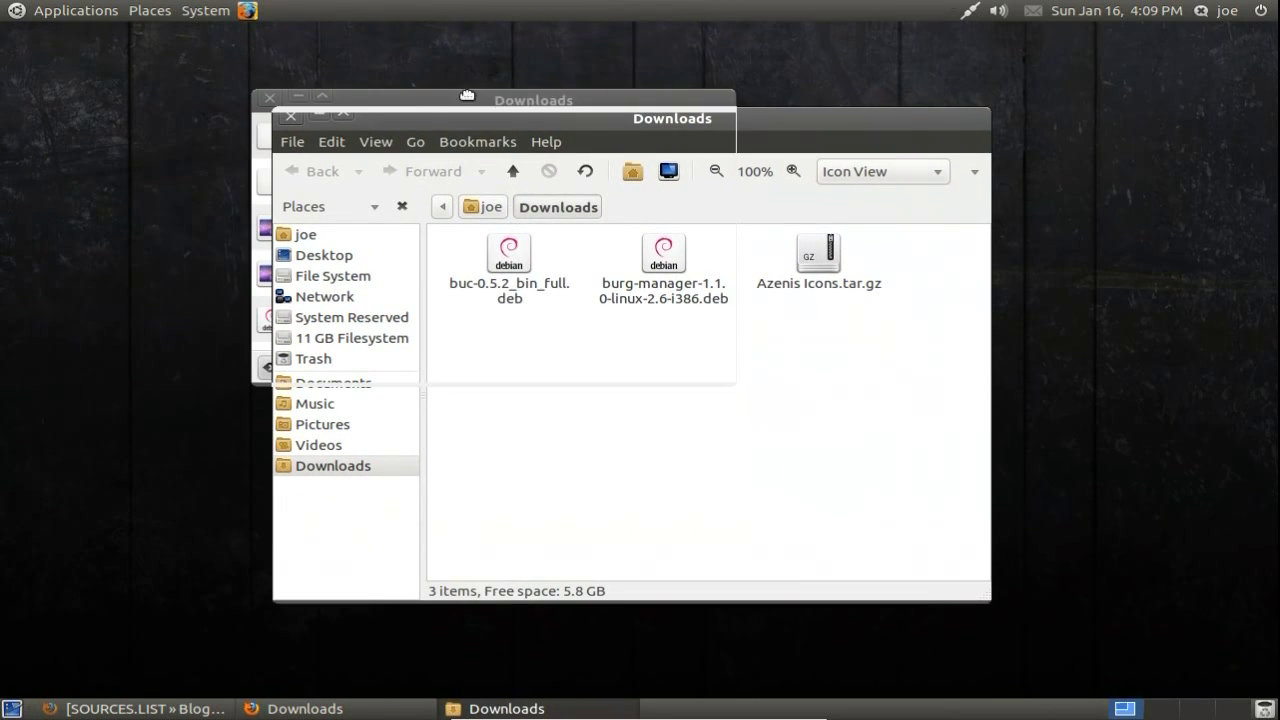
pyautogui.moveTo(467, 95); pyautogui.dragTo(416, 98)
pyautogui.click(205, 366)
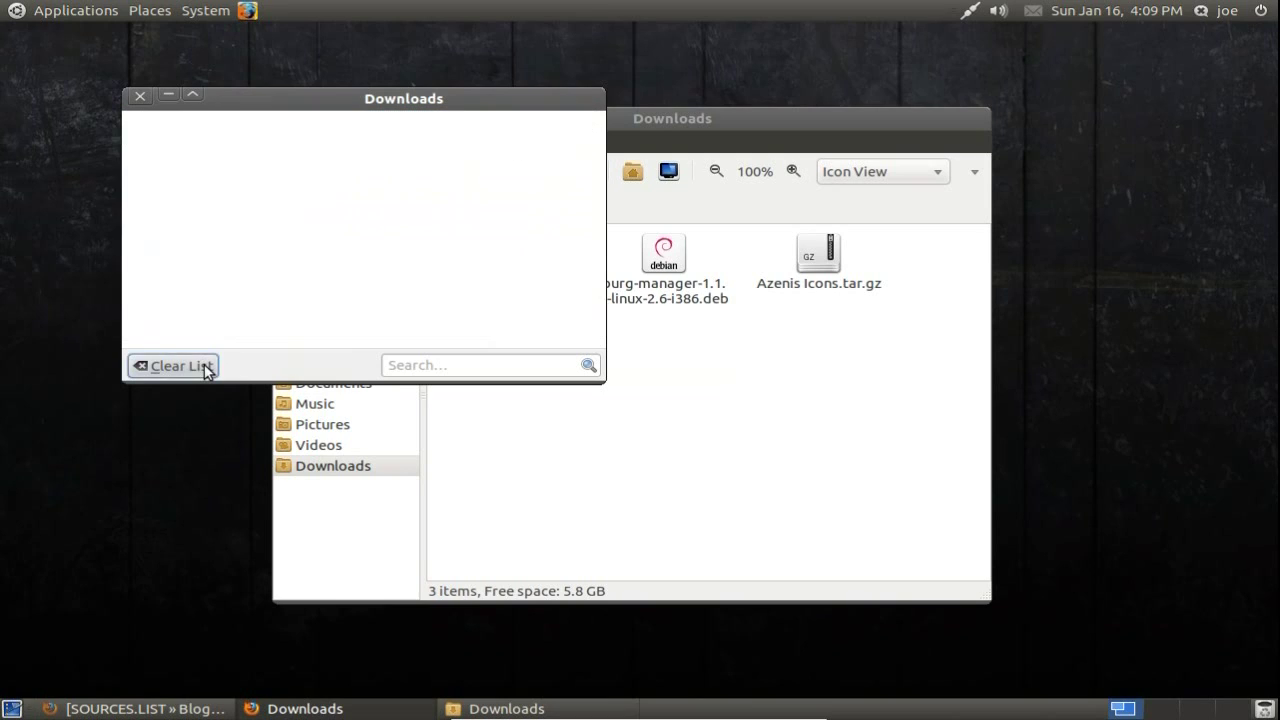
pyautogui.click(140, 96)
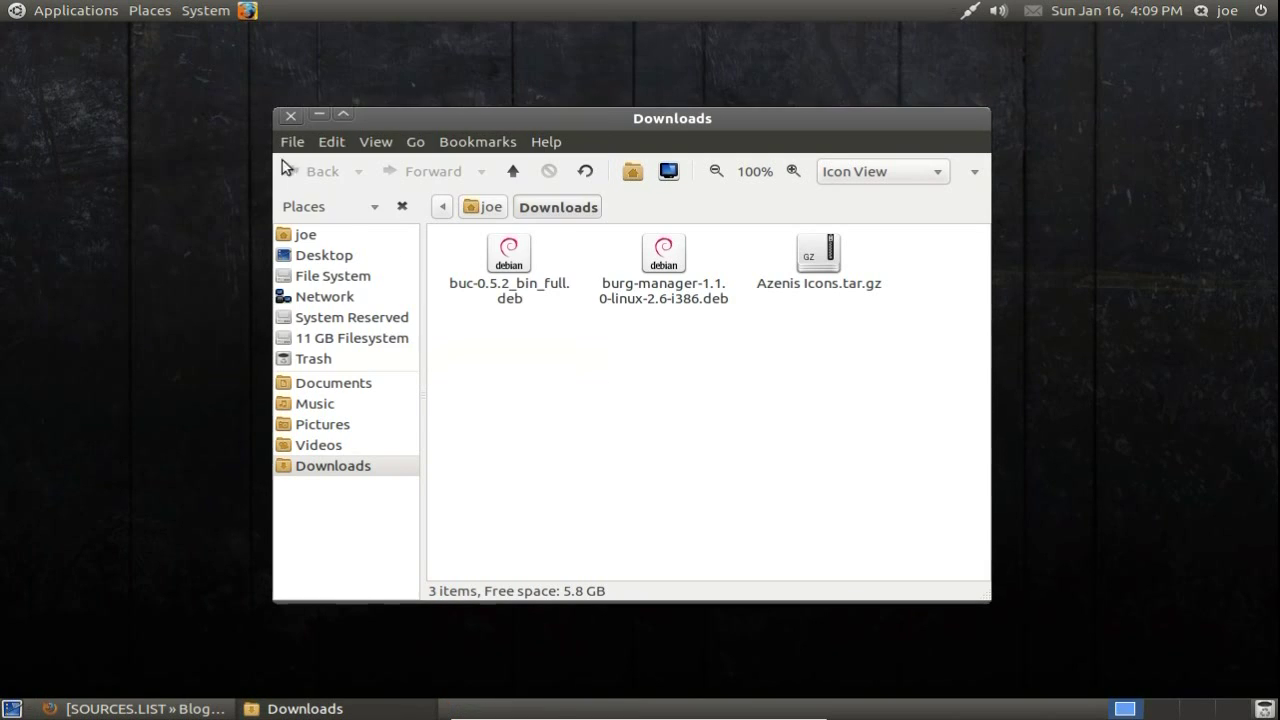
pyautogui.click(500, 283)
# Step: Install buc-0.5.2_bin_full.deb in Software Center, authenticating with the account password
pyautogui.doubleClick(500, 283)
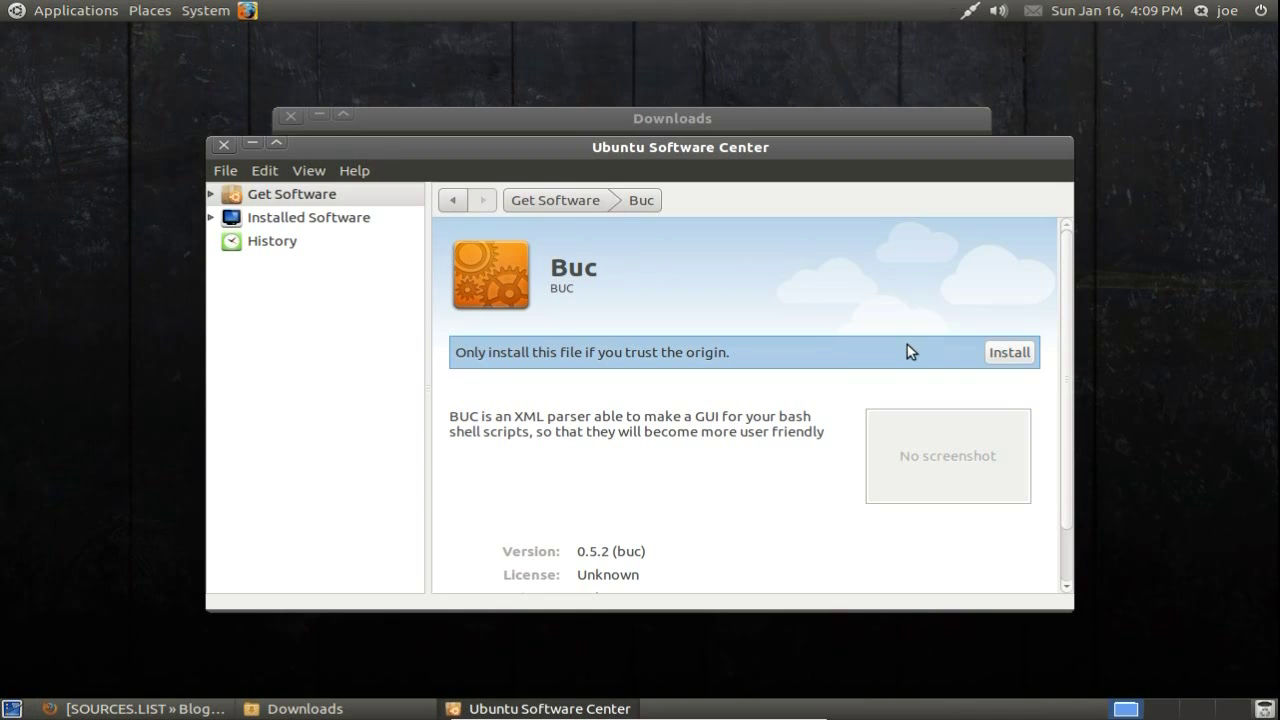
pyautogui.click(1006, 353)
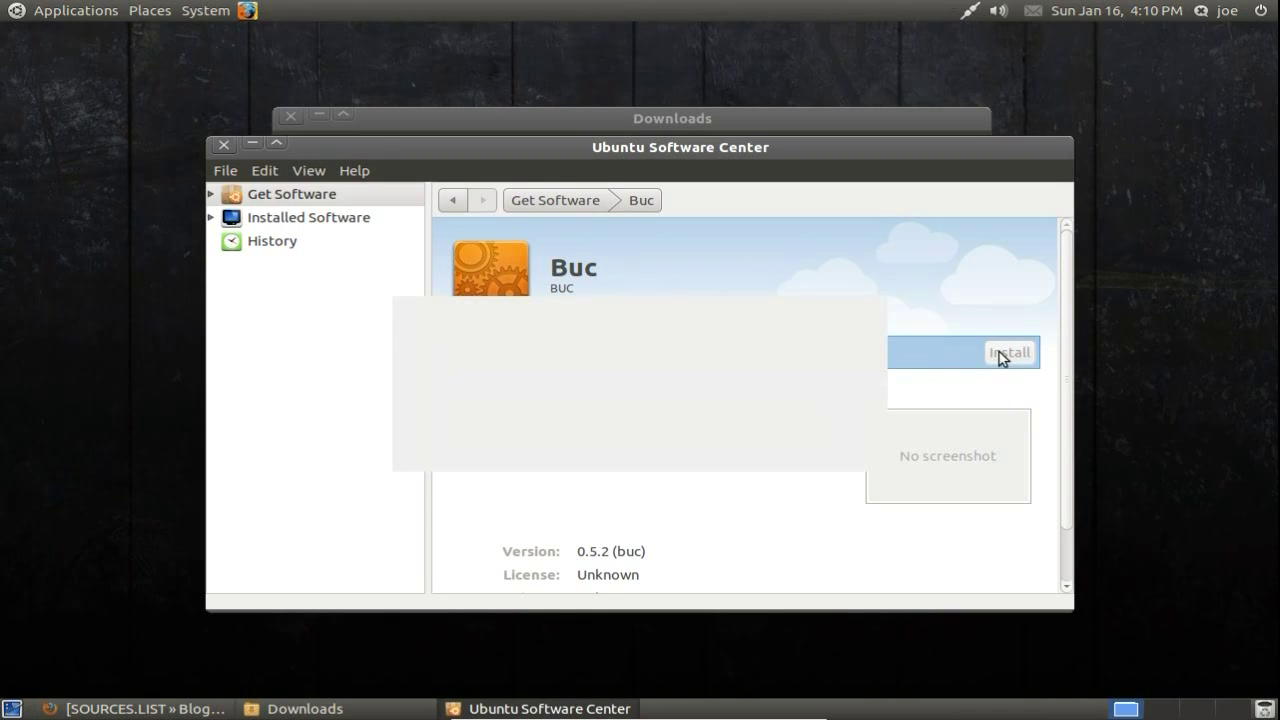
pyautogui.write('••')
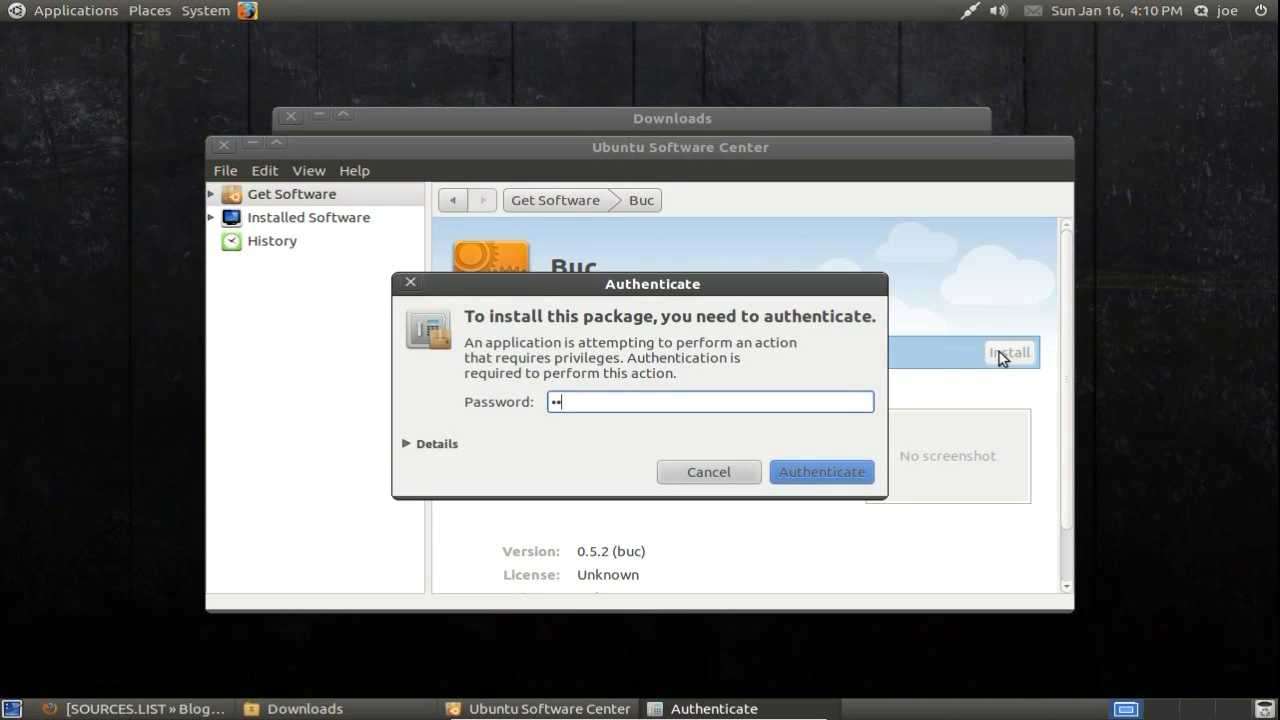
pyautogui.write('••••••')
pyautogui.press('Return')
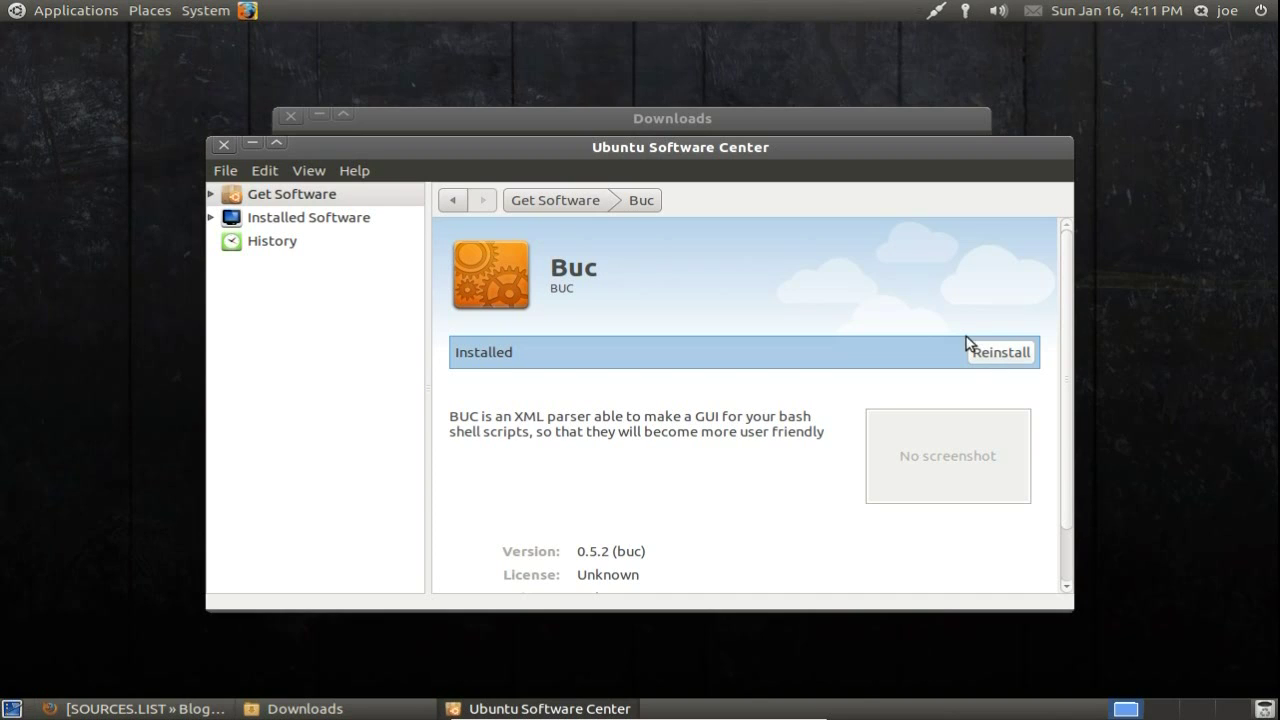
# Step: Install burg-manager-1.1.0-linux-2.6-i386.deb from the Downloads folder
pyautogui.click(831, 120)
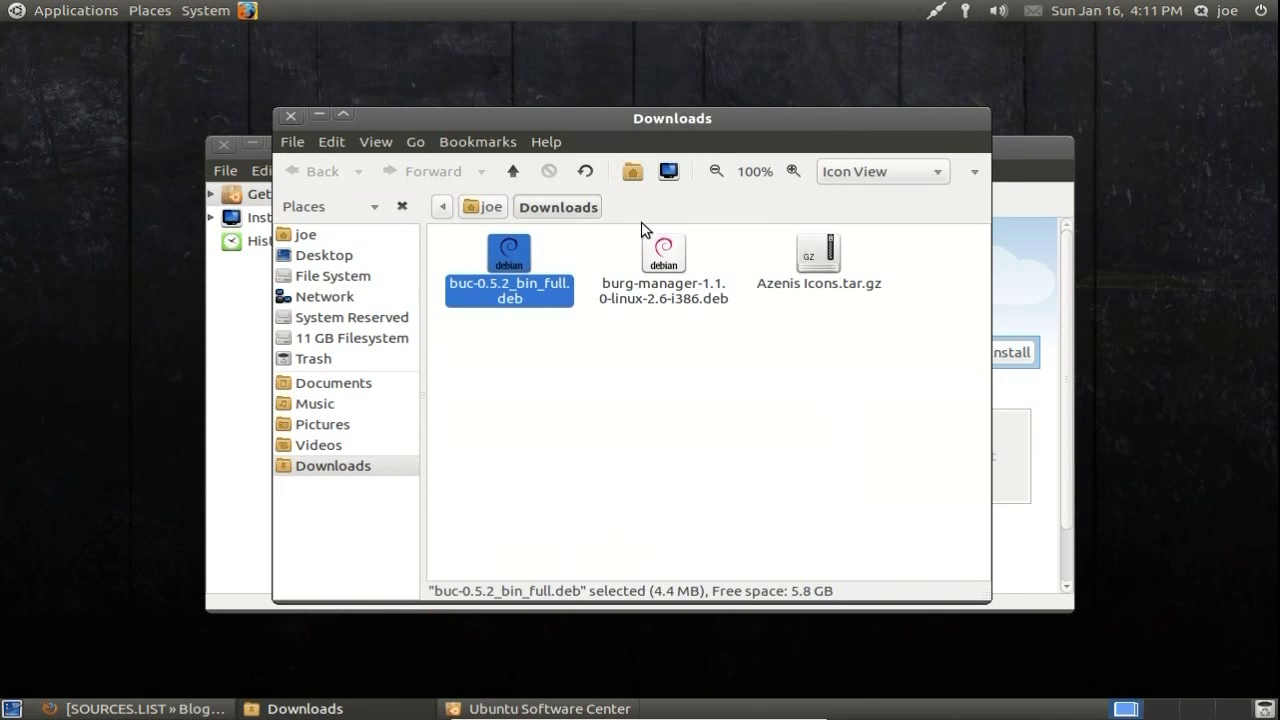
pyautogui.click(677, 278)
pyautogui.doubleClick(677, 277)
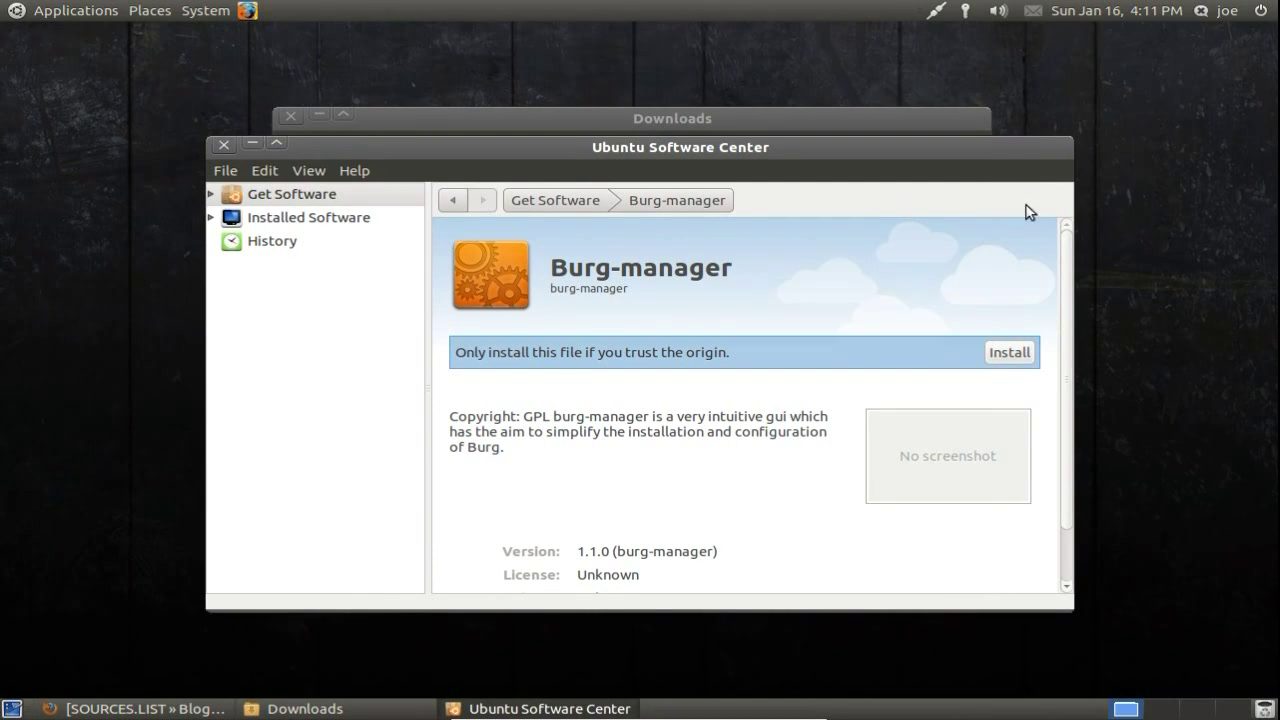
pyautogui.click(1010, 352)
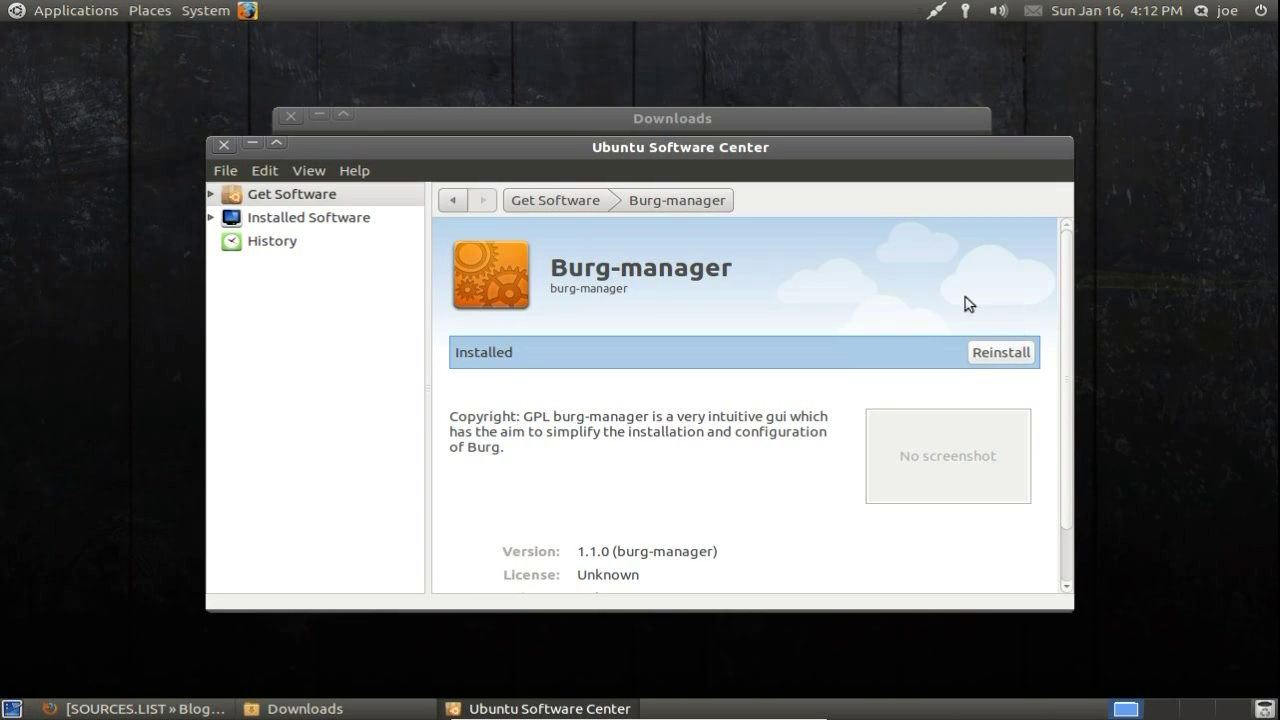
# Step: Close Software Center and the Downloads folder, then launch Burg-manager from System Tools
pyautogui.click(224, 144)
pyautogui.click(291, 116)
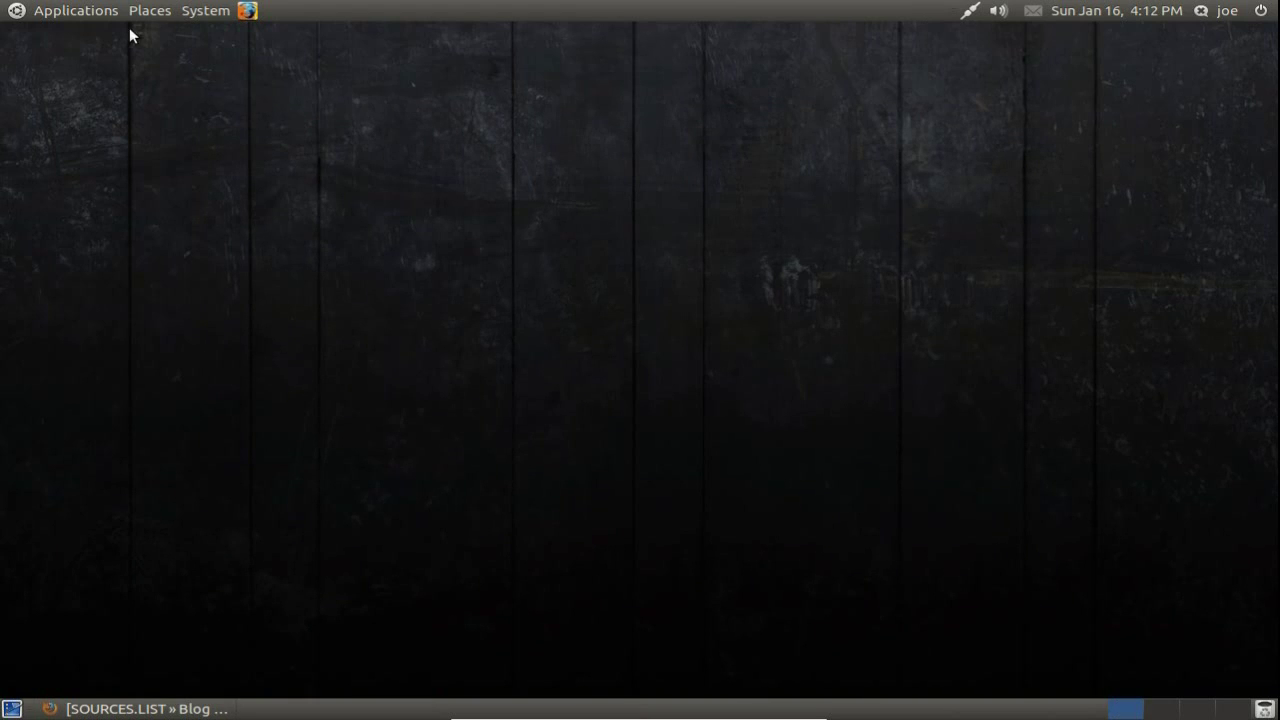
pyautogui.click(83, 13)
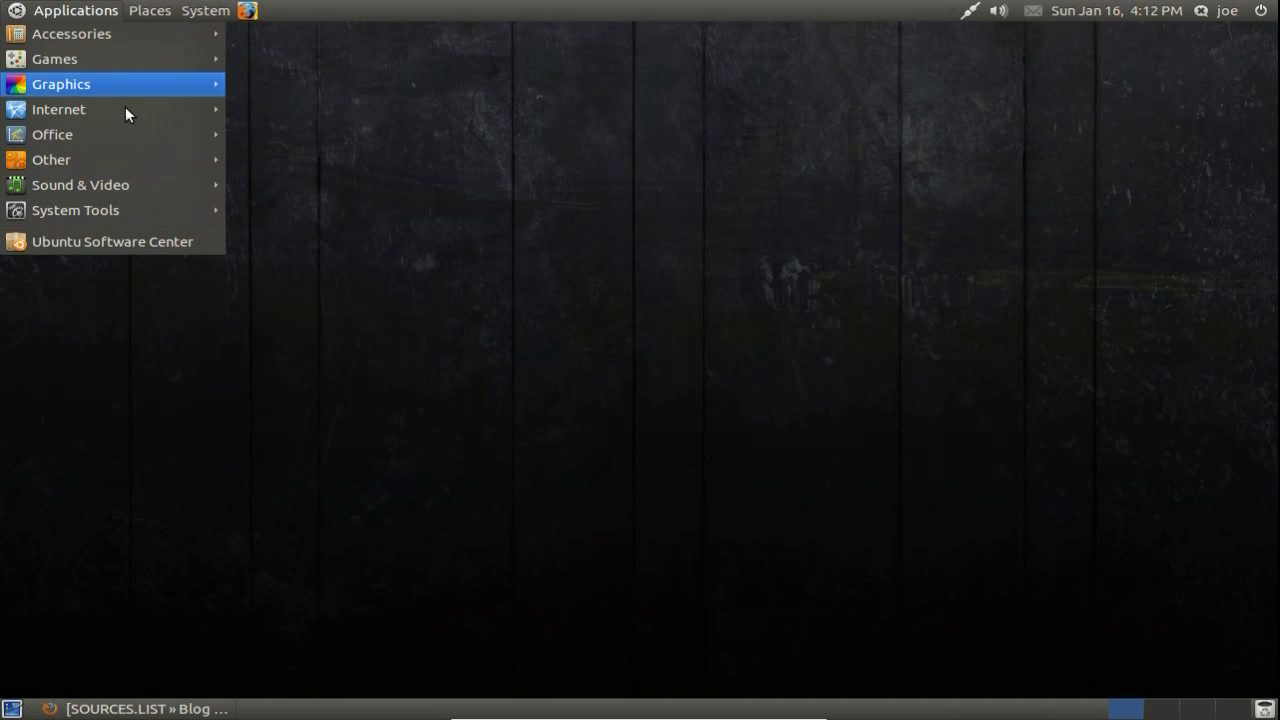
pyautogui.moveTo(127, 211)
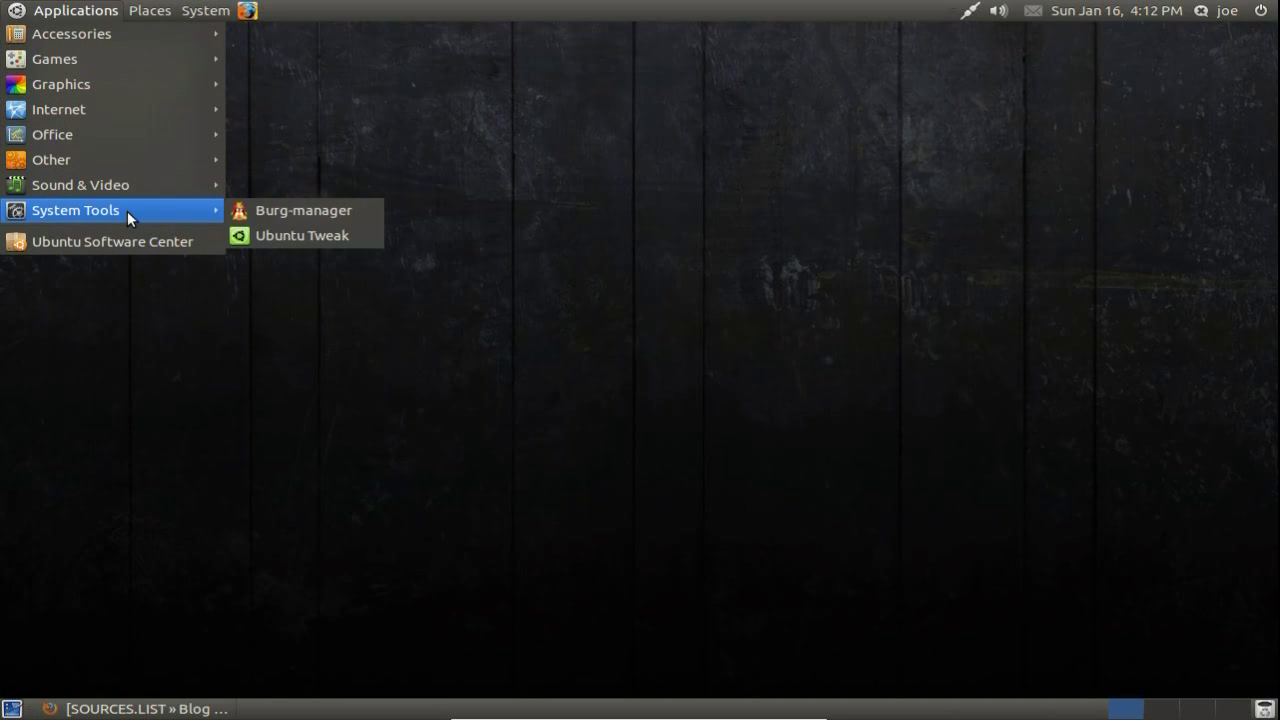
pyautogui.click(276, 211)
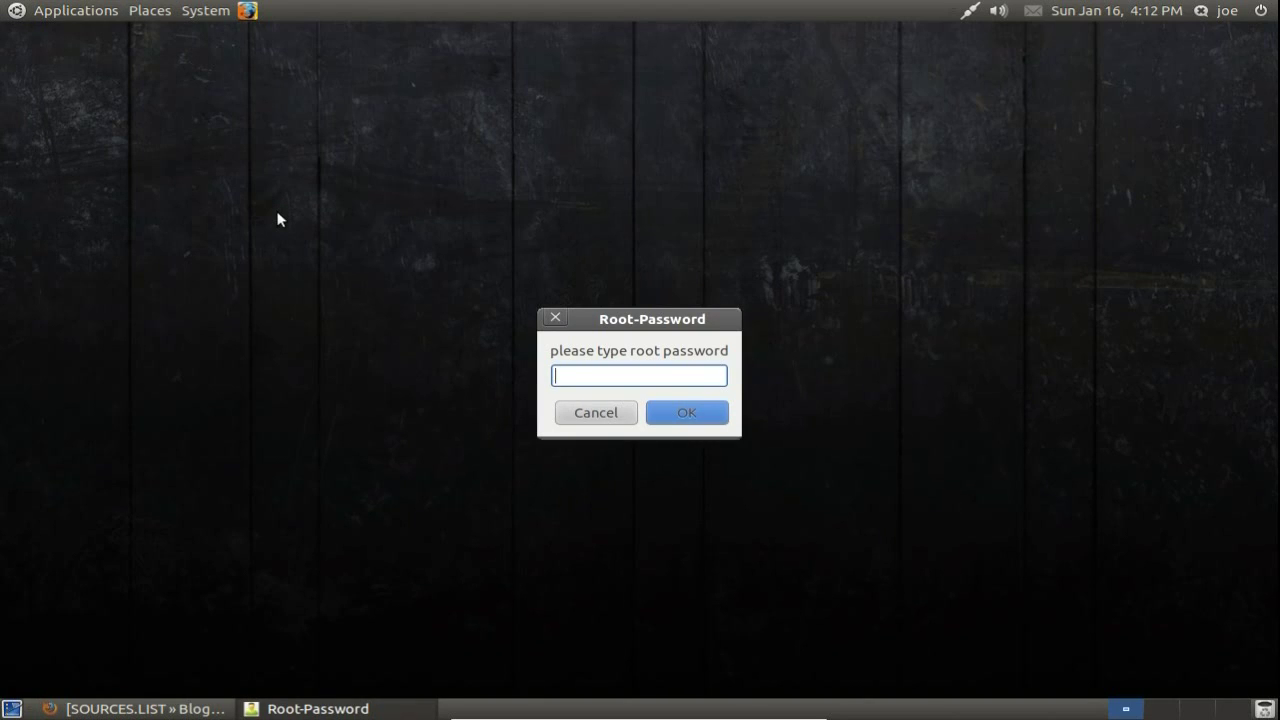
# Step: Authenticate with the root password and choose English as the interface language
pyautogui.write('******')
pyautogui.press('Return')
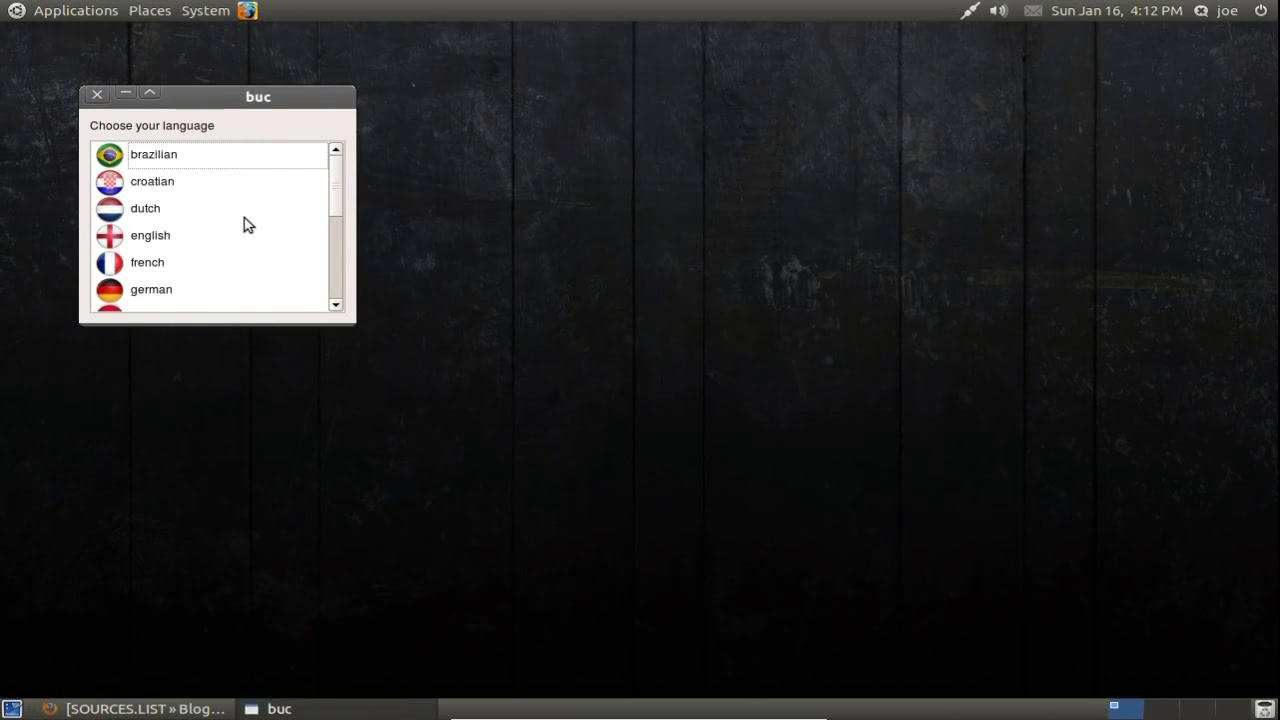
pyautogui.doubleClick(180, 236)
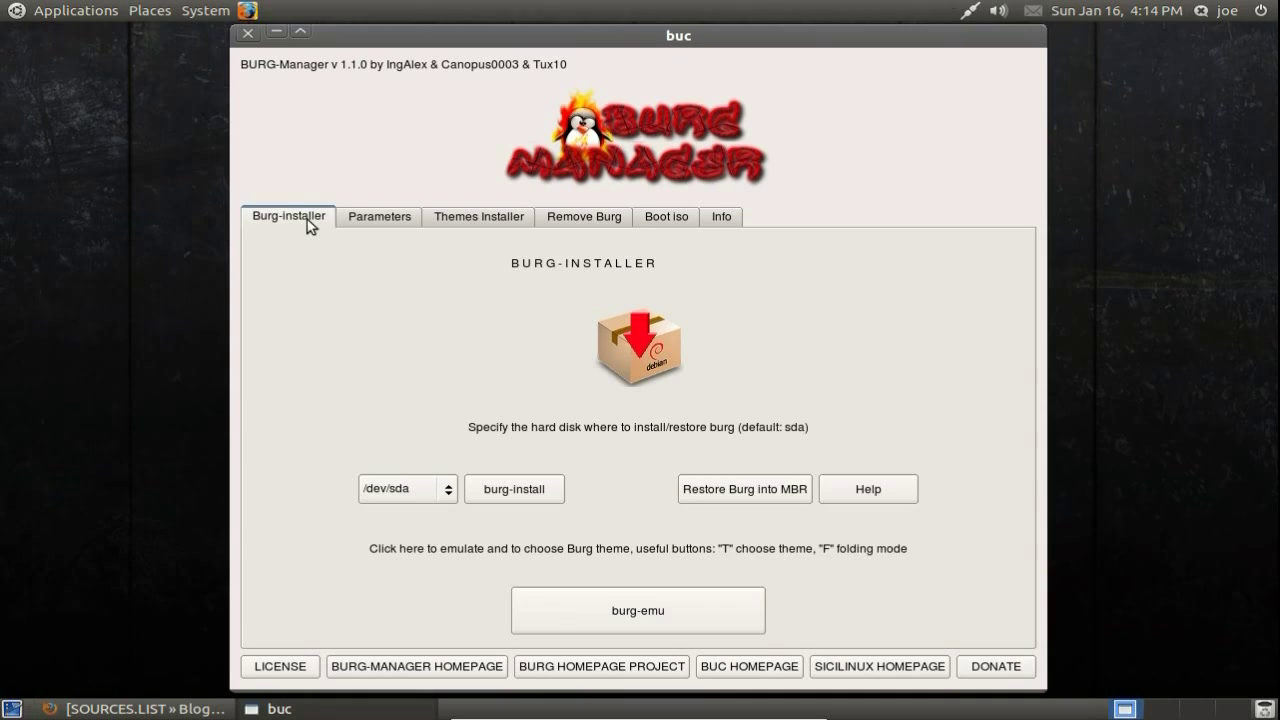
# Step: Run burg-install with /dev/sda kept as the target disk
pyautogui.click(421, 495)
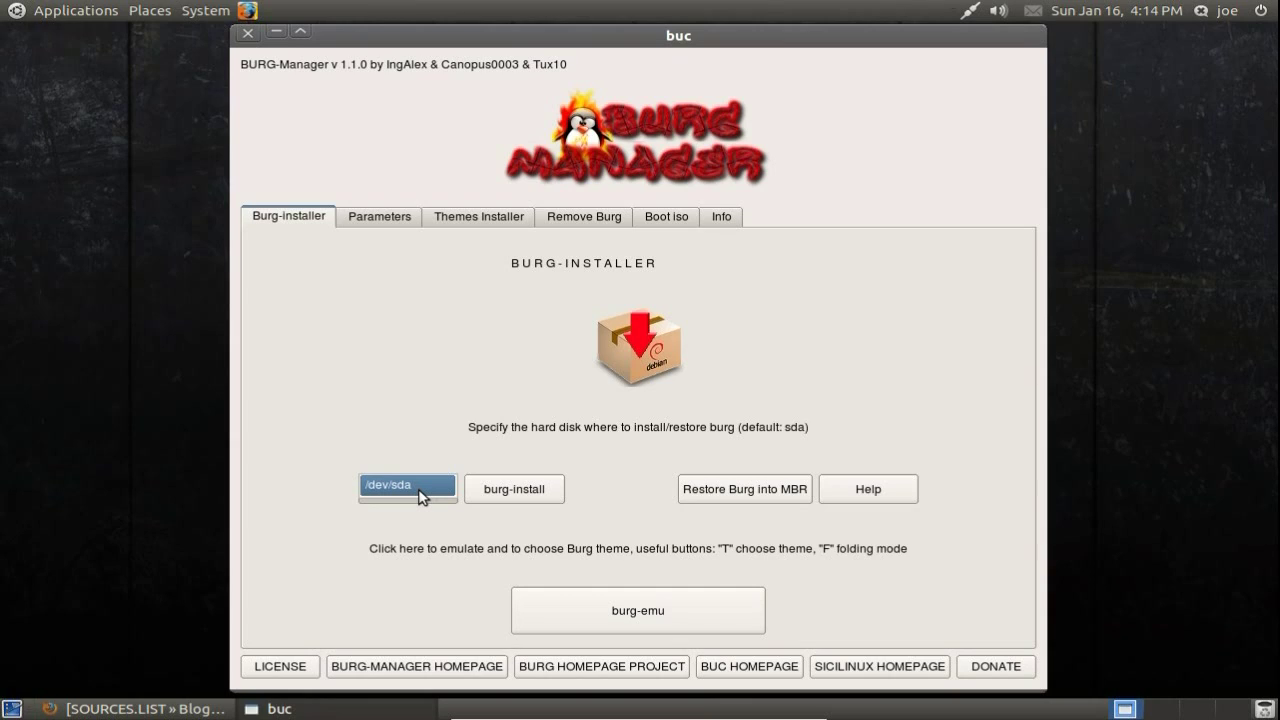
pyautogui.click(421, 492)
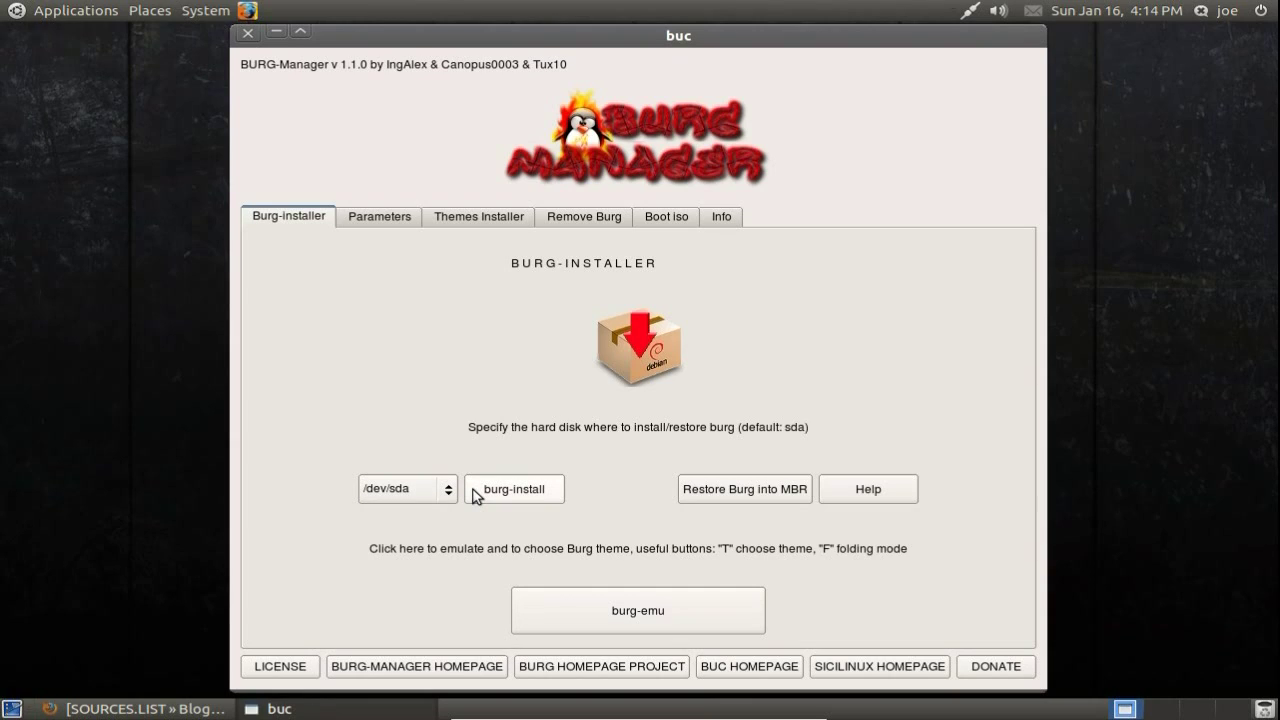
pyautogui.click(513, 492)
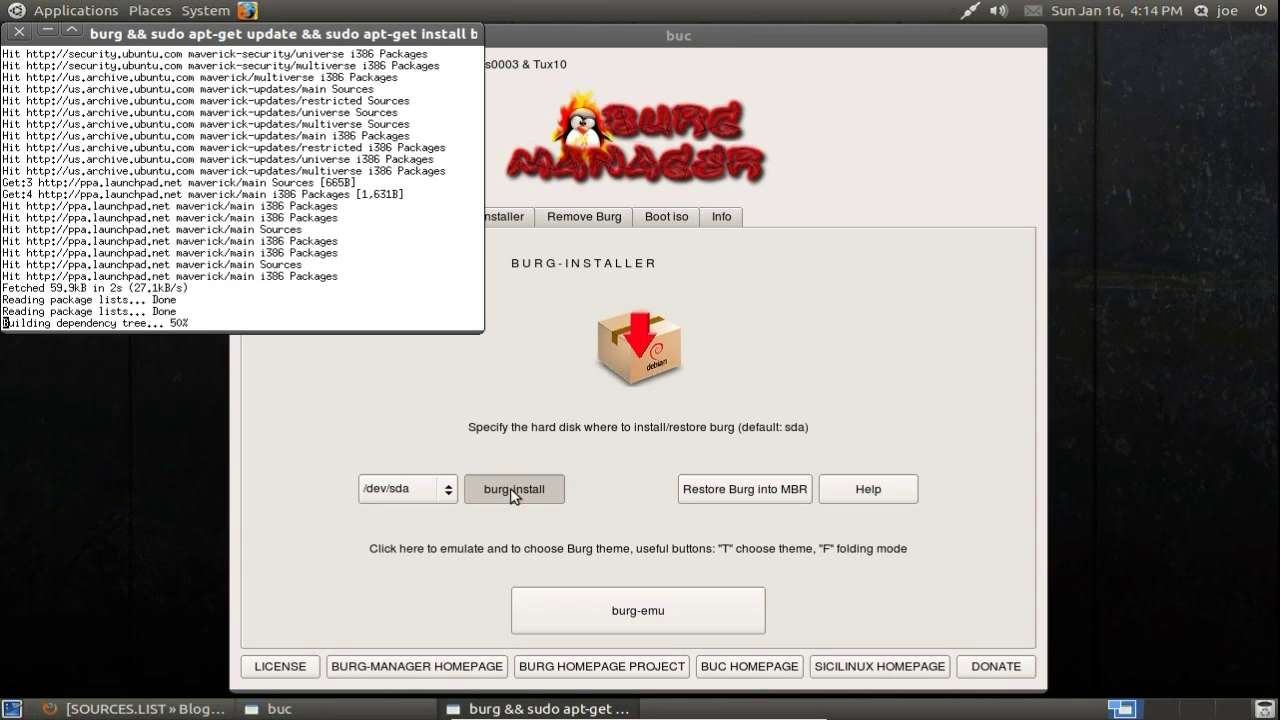
# Step: Confirm the BURG package install with y and accept both default Linux command lines, keeping quiet splash
pyautogui.write('y')
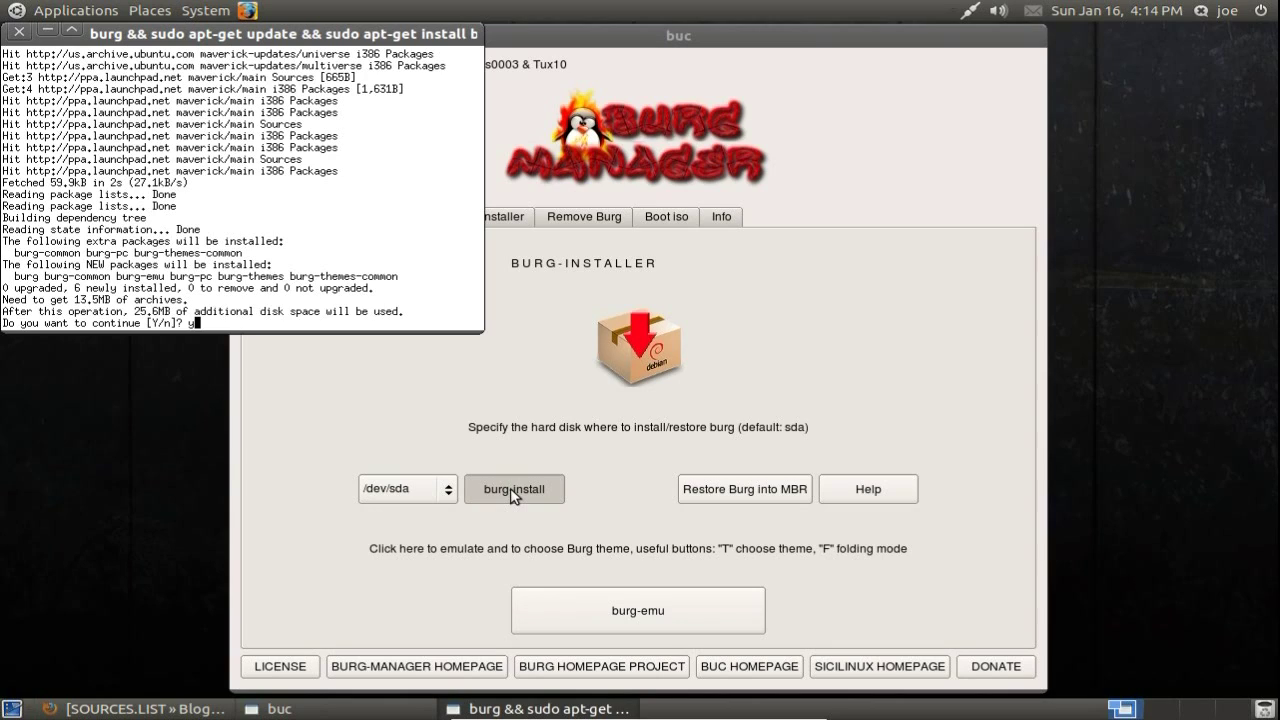
pyautogui.press('Return')
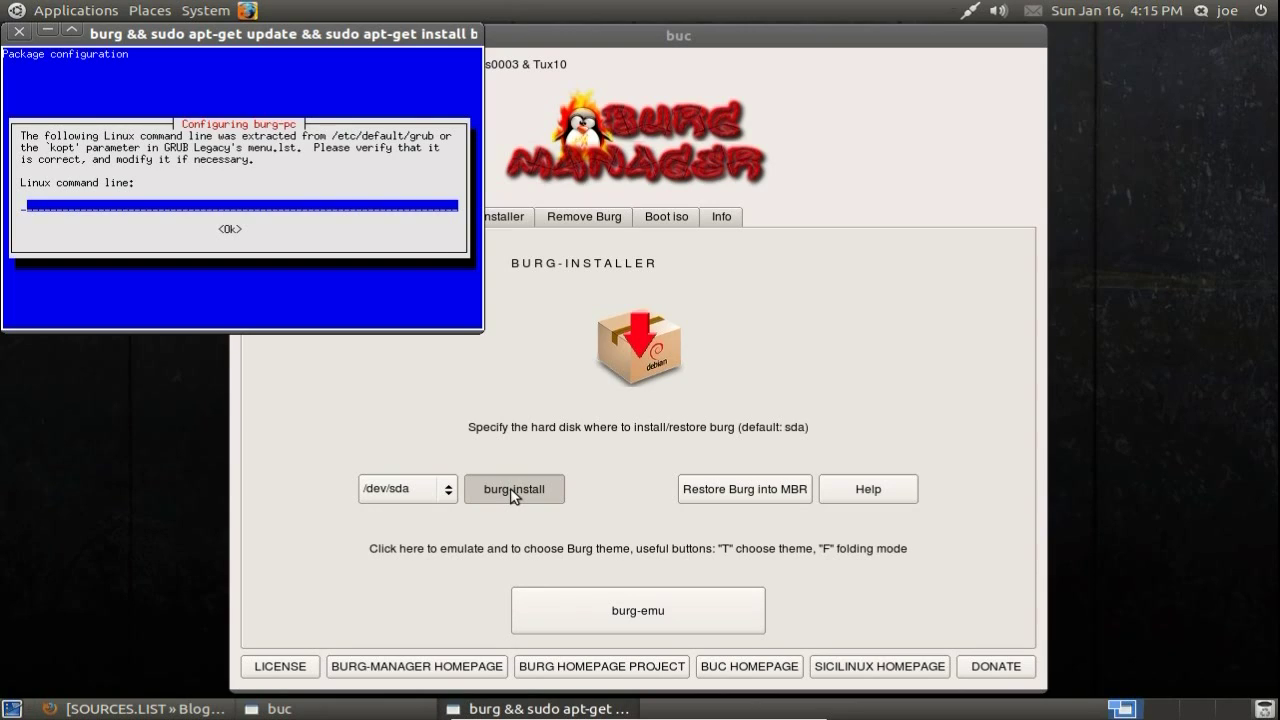
pyautogui.press('Tab')
pyautogui.press('Return')
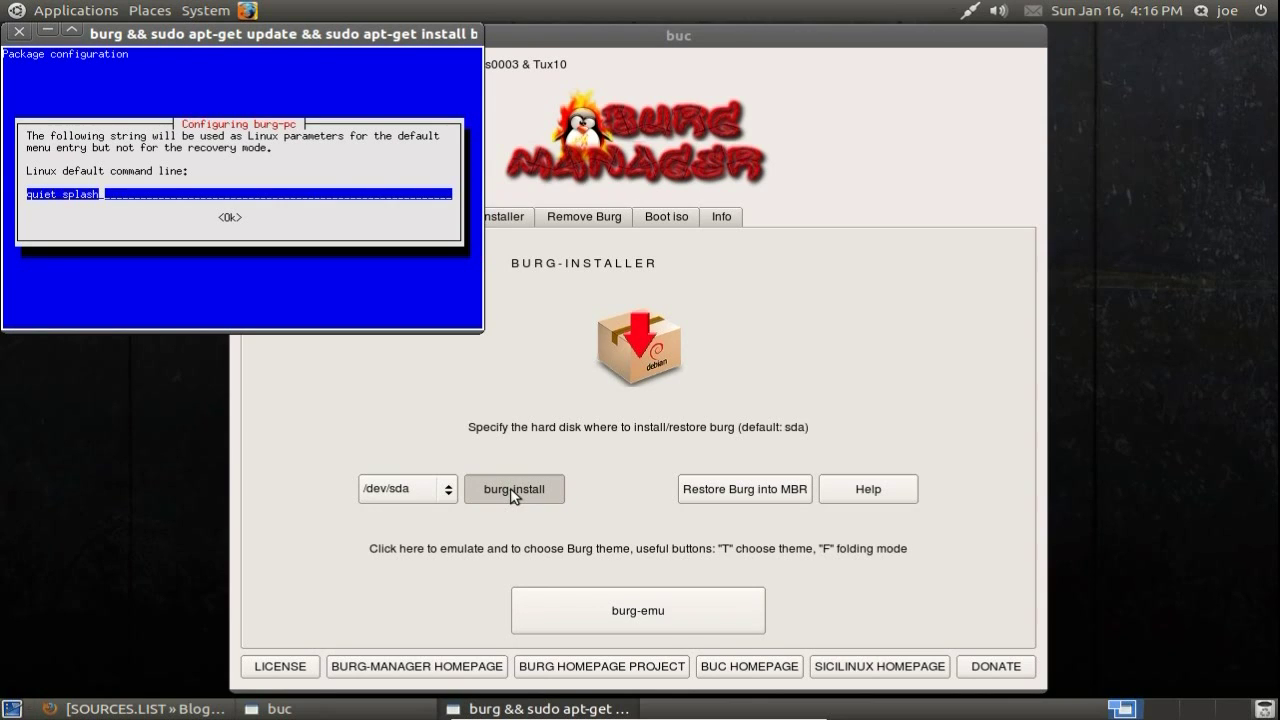
pyautogui.press('Tab')
pyautogui.press('Return')
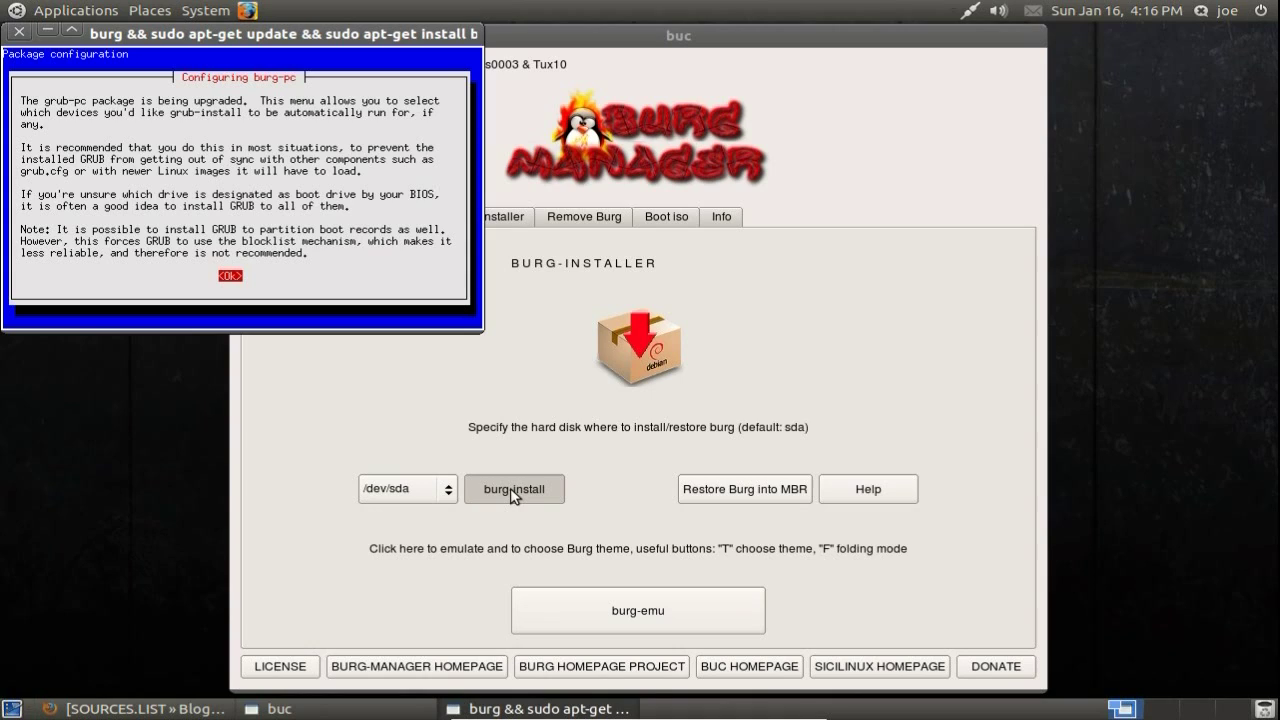
# Step: Dismiss the info screen and choose /dev/sda as the BURG install device
pyautogui.press('Return')
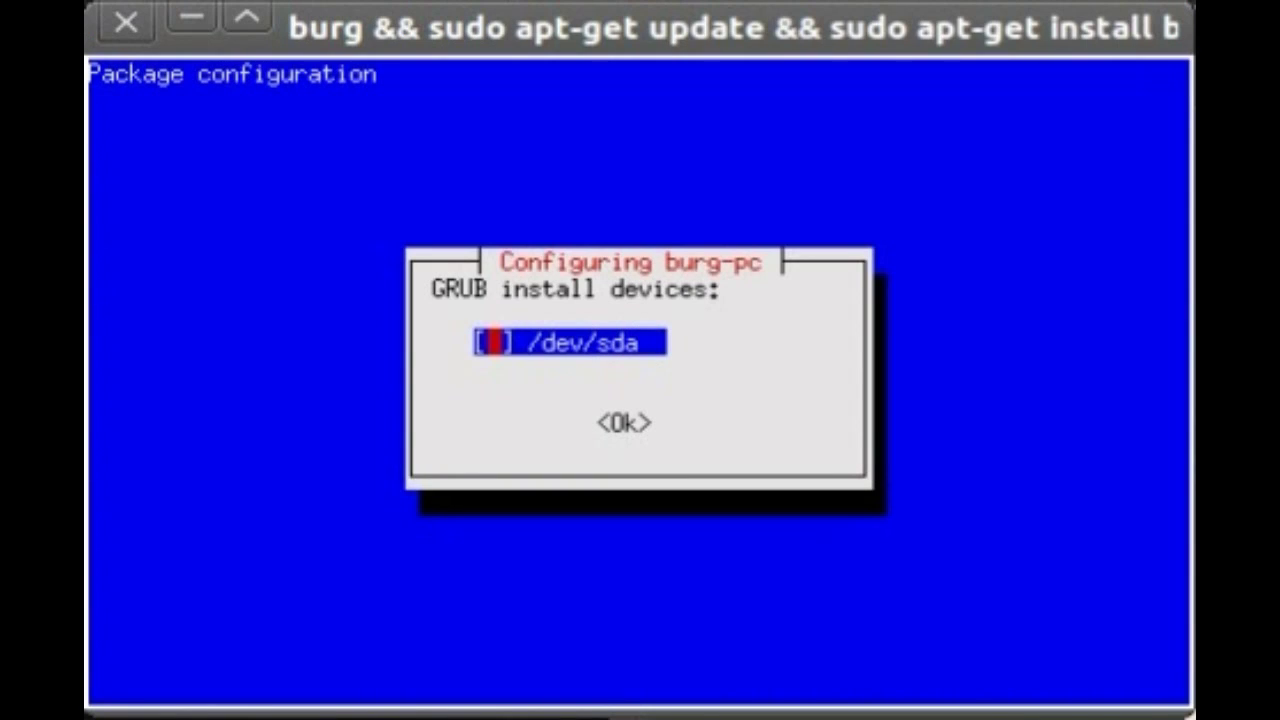
pyautogui.press('space')
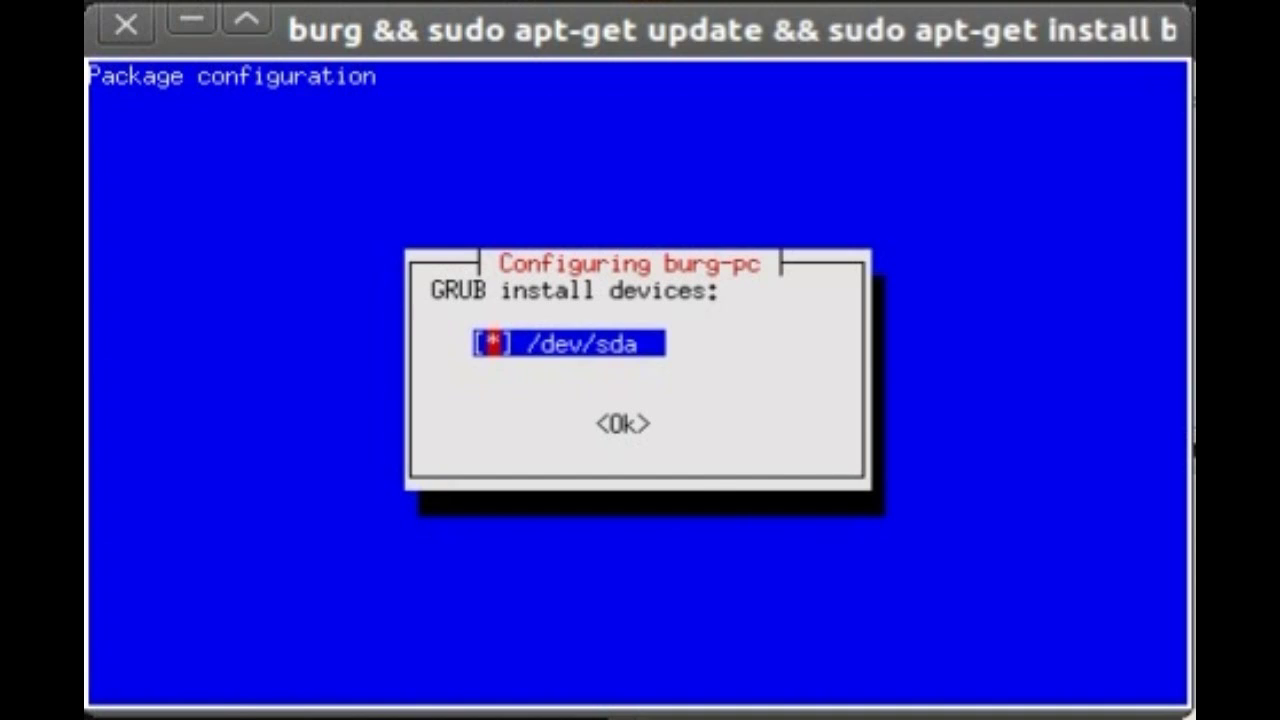
pyautogui.press('Return')
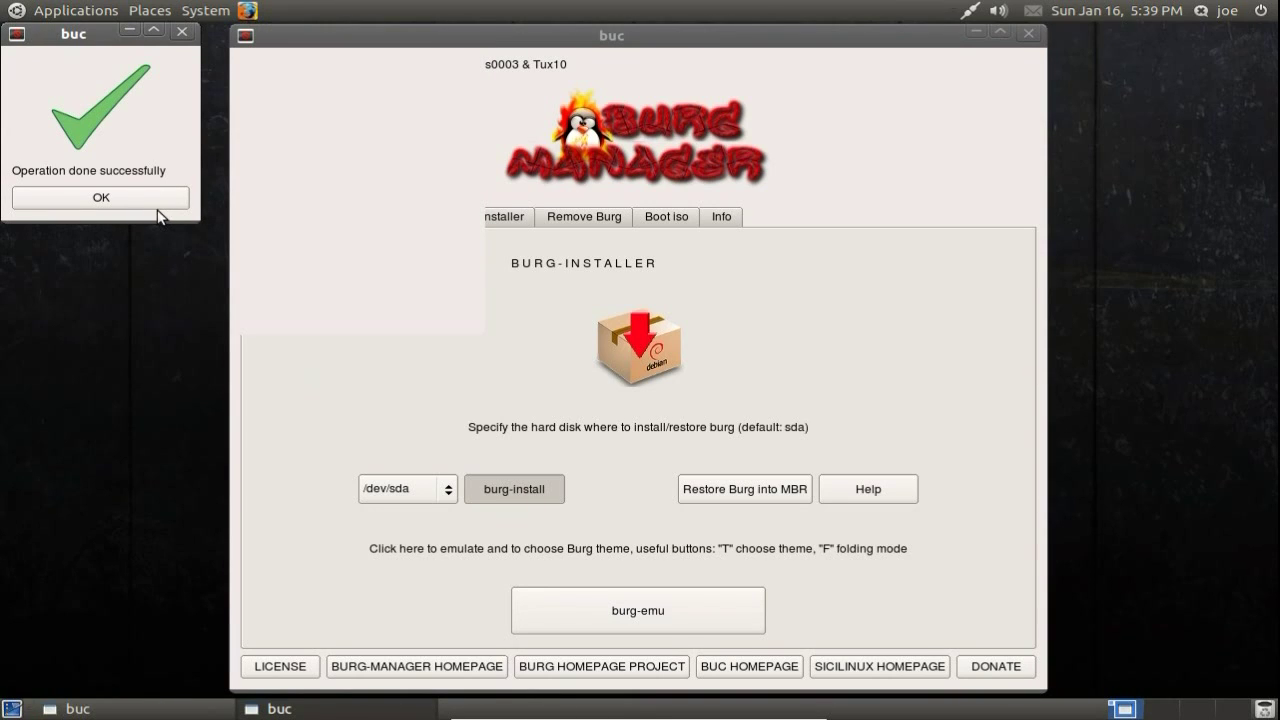
# Step: Dismiss the success message, install the Fortune theme from Themes Installer, and return to Burg-installer
pyautogui.click(156, 205)
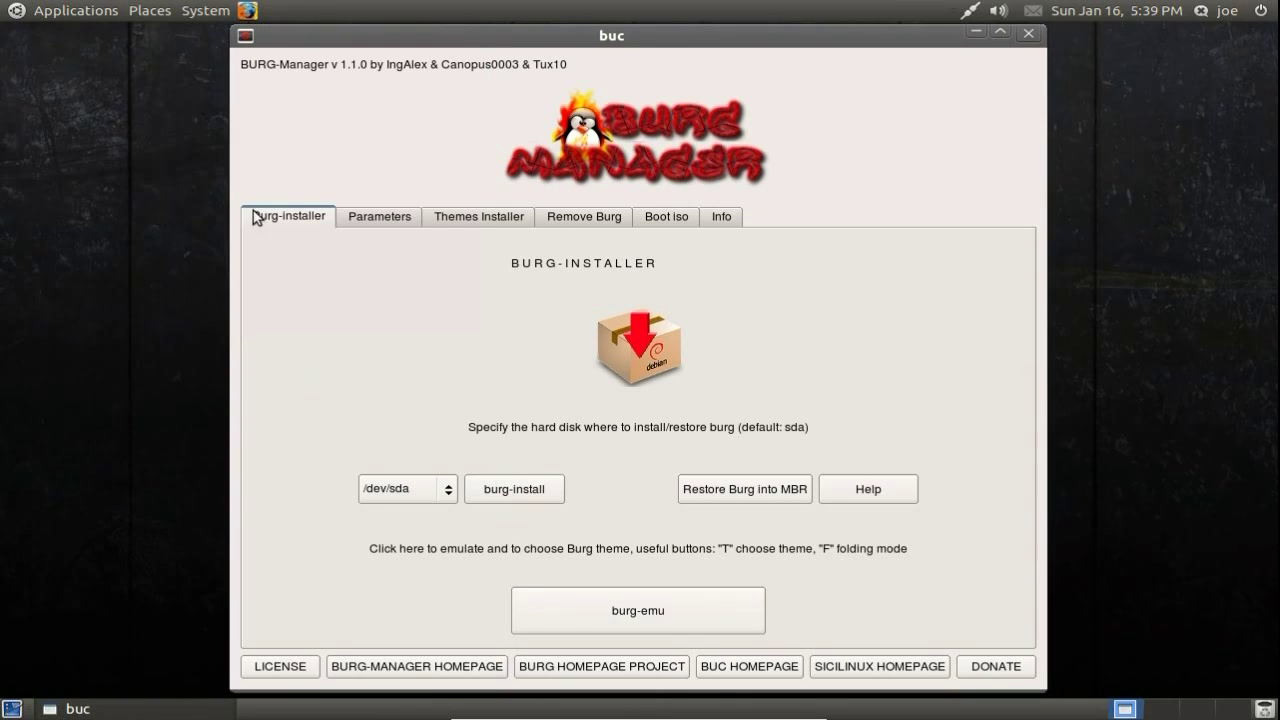
pyautogui.click(478, 222)
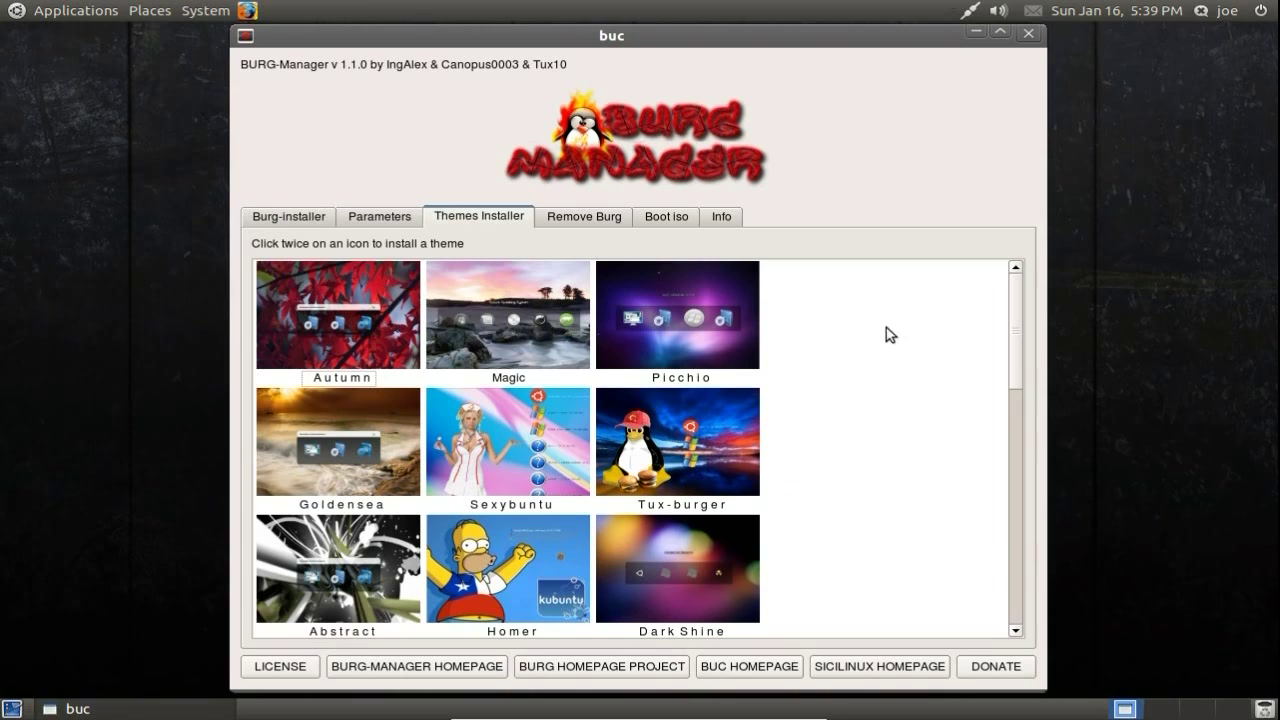
pyautogui.moveTo(1016, 336); pyautogui.dragTo(1057, 538)
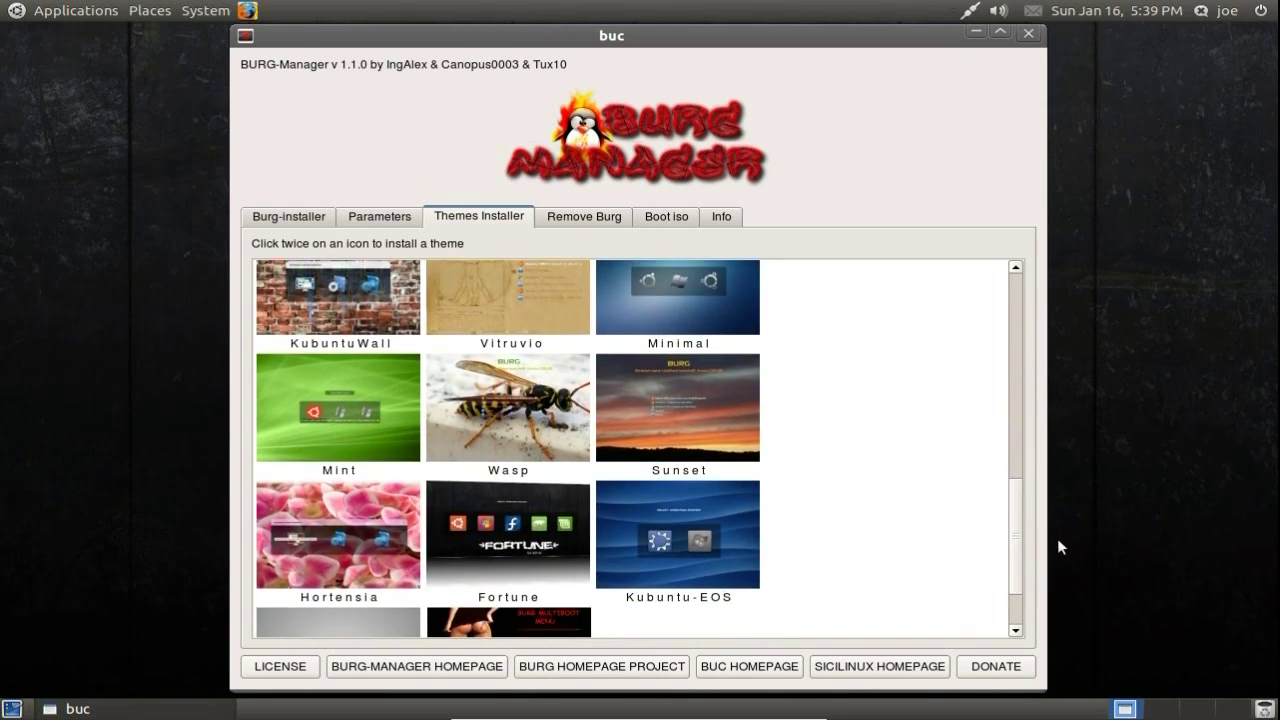
pyautogui.doubleClick(493, 534)
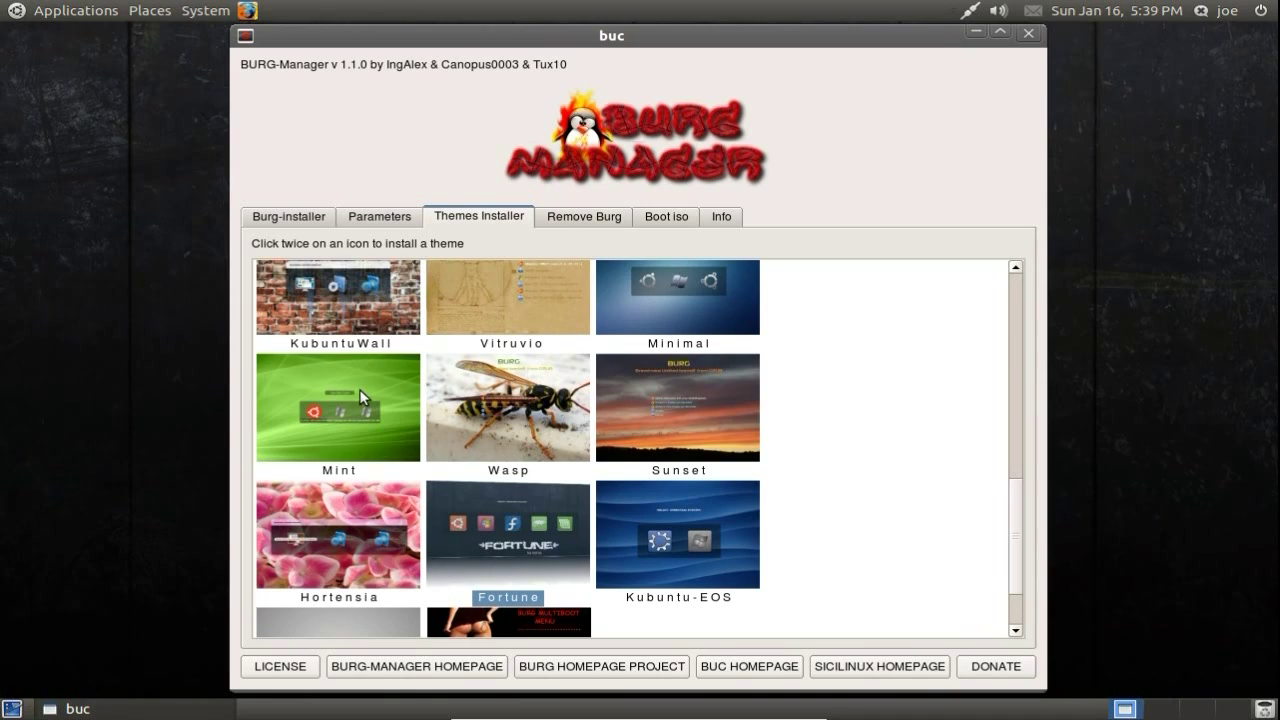
pyautogui.click(295, 221)
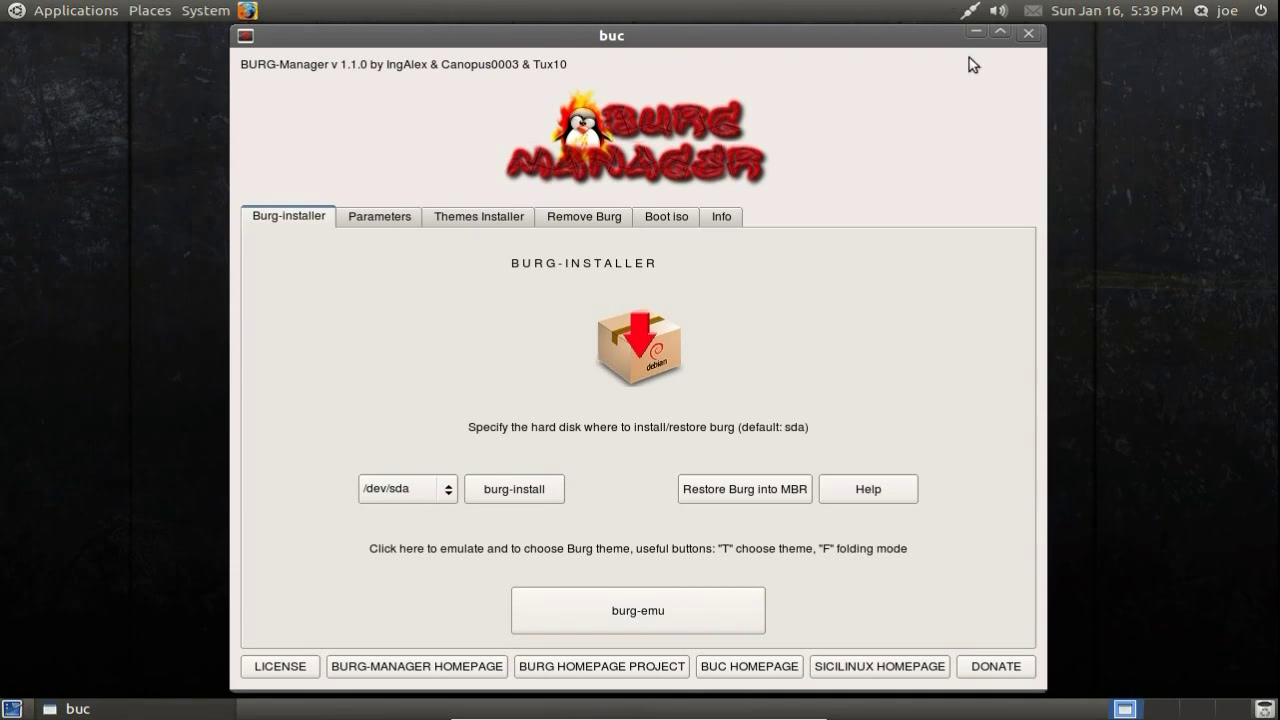
# Step: Close Burg-manager and restart Ubuntu from the power menu, confirming the restart
pyautogui.click(1020, 38)
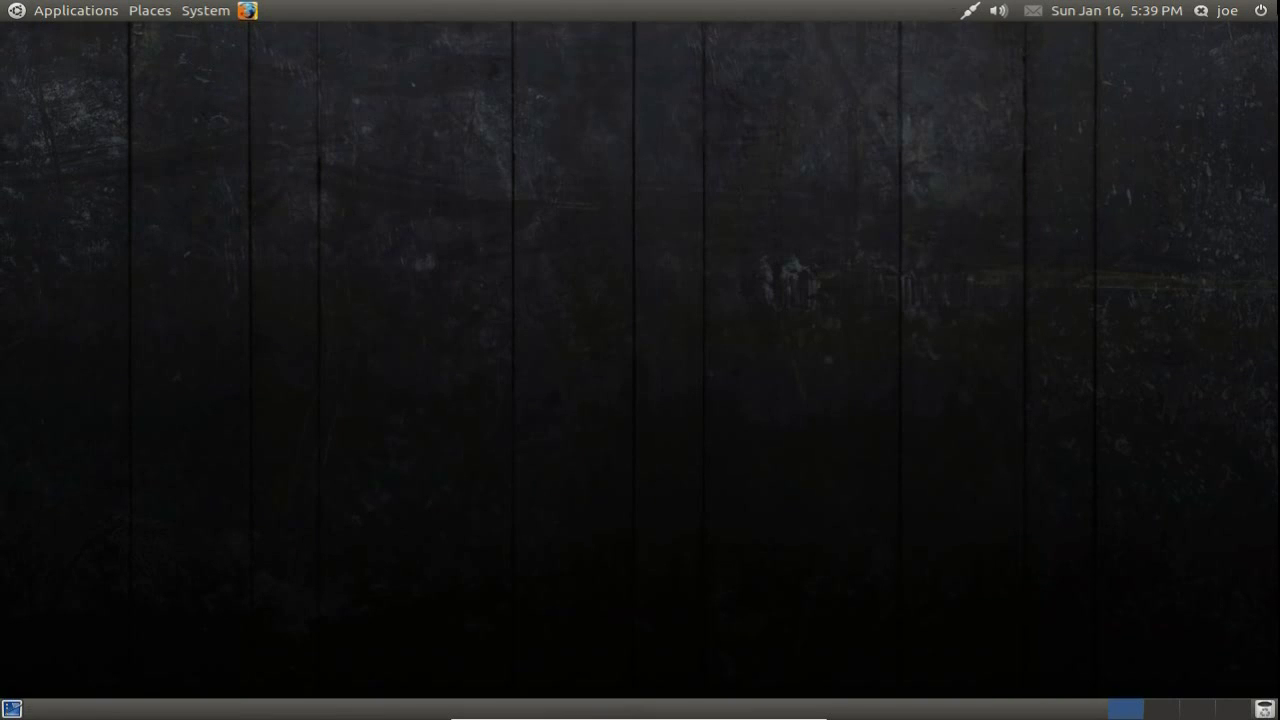
pyautogui.click(1261, 10)
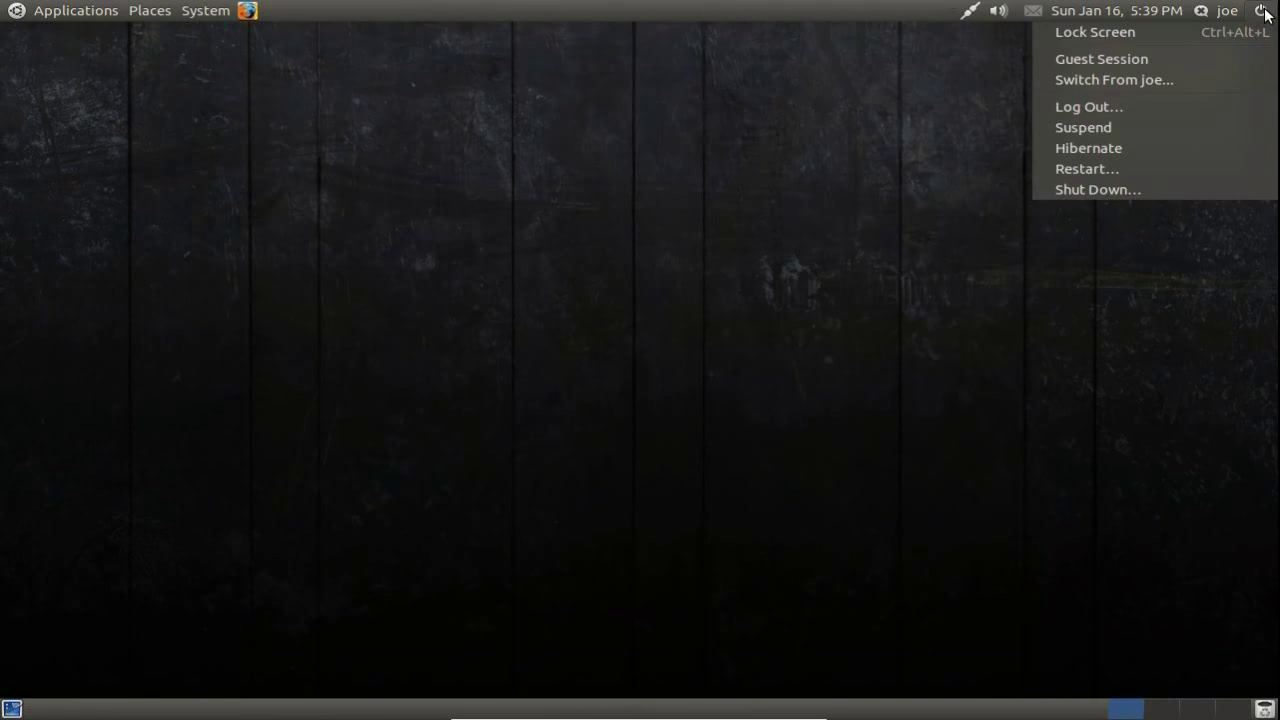
pyautogui.click(1150, 186)
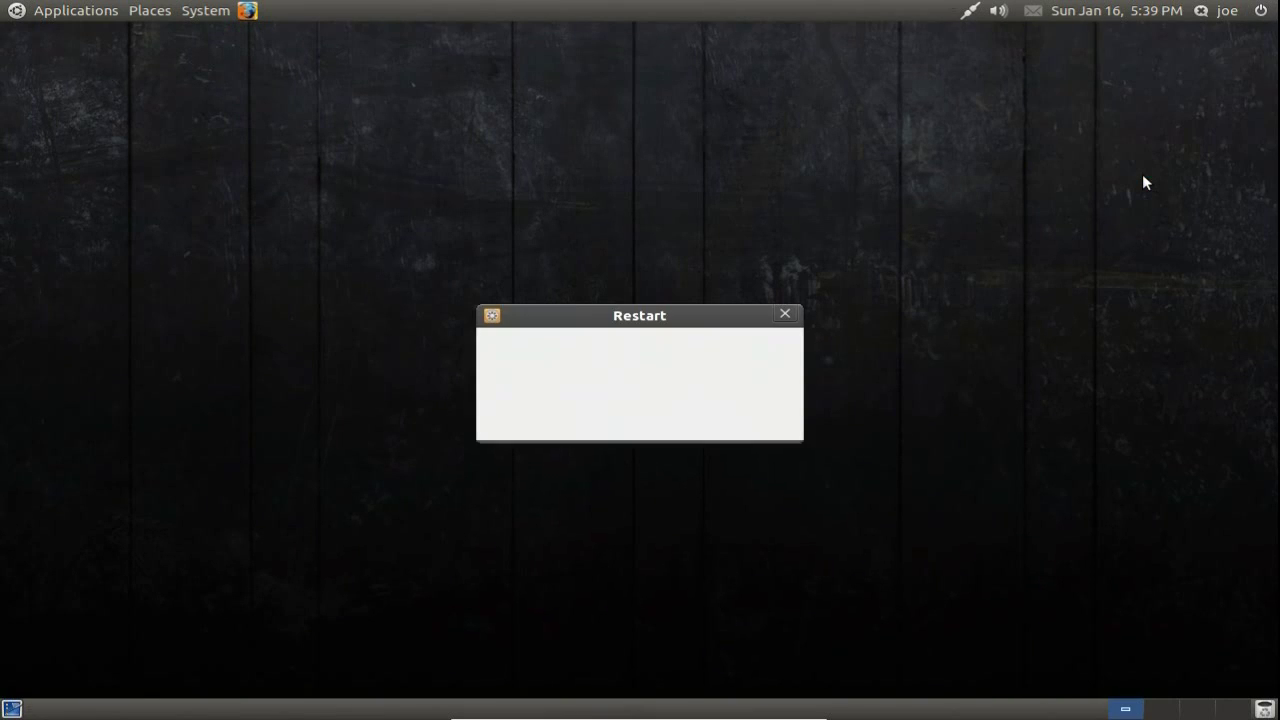
pyautogui.click(777, 414)
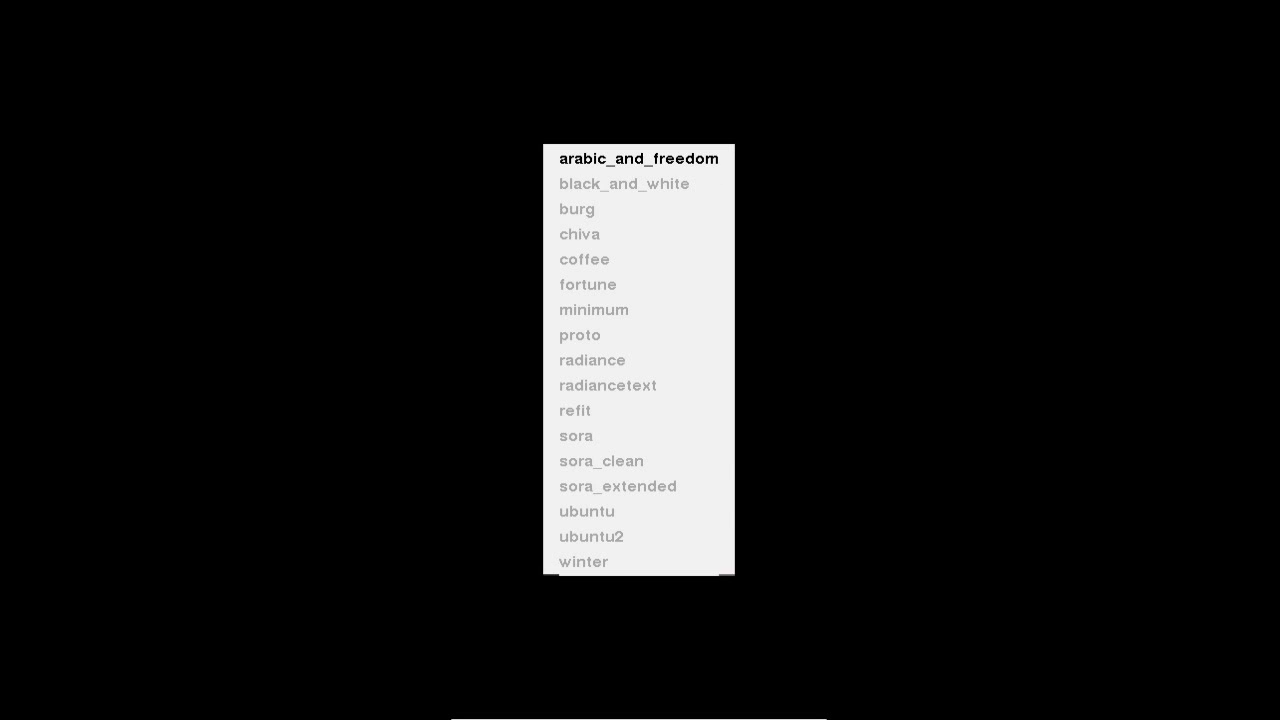
# Step: Apply the fortune theme from BURG's theme list and highlight the second Ubuntu entry
pyautogui.press('Down')
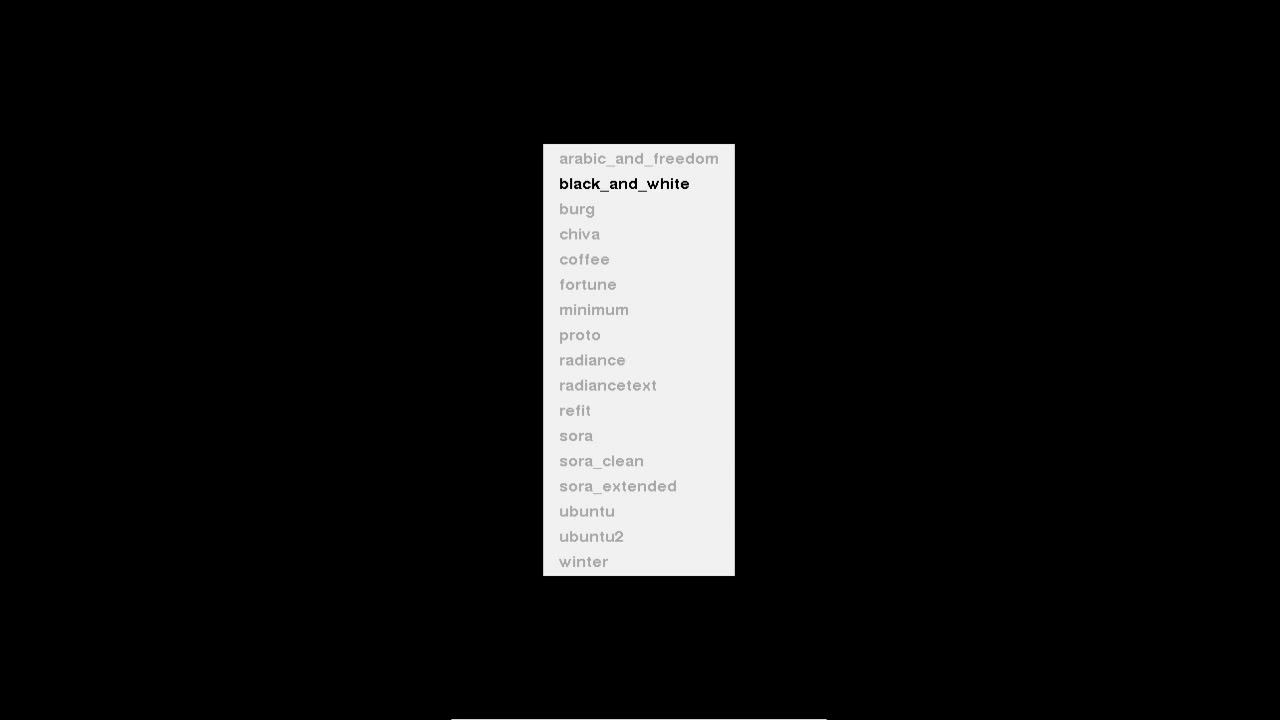
pyautogui.press('Down')
pyautogui.press('Down')
pyautogui.press('Down')
pyautogui.press('Down')
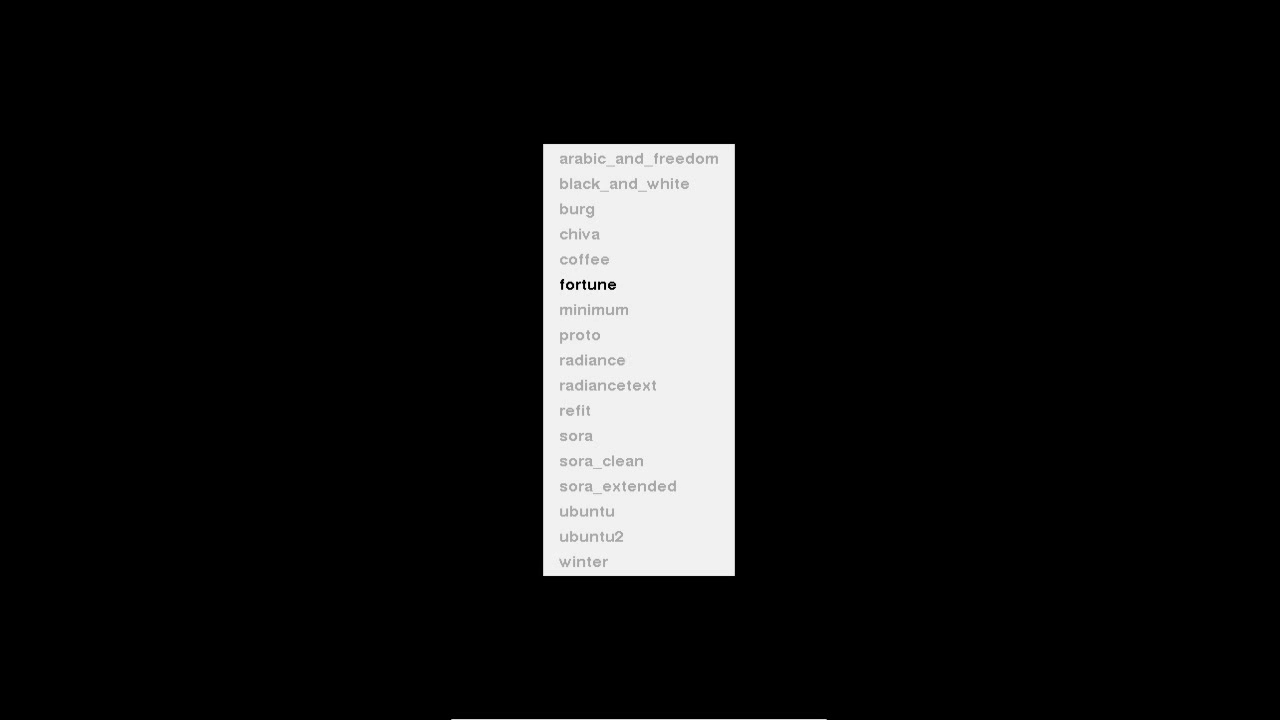
pyautogui.press('Return')
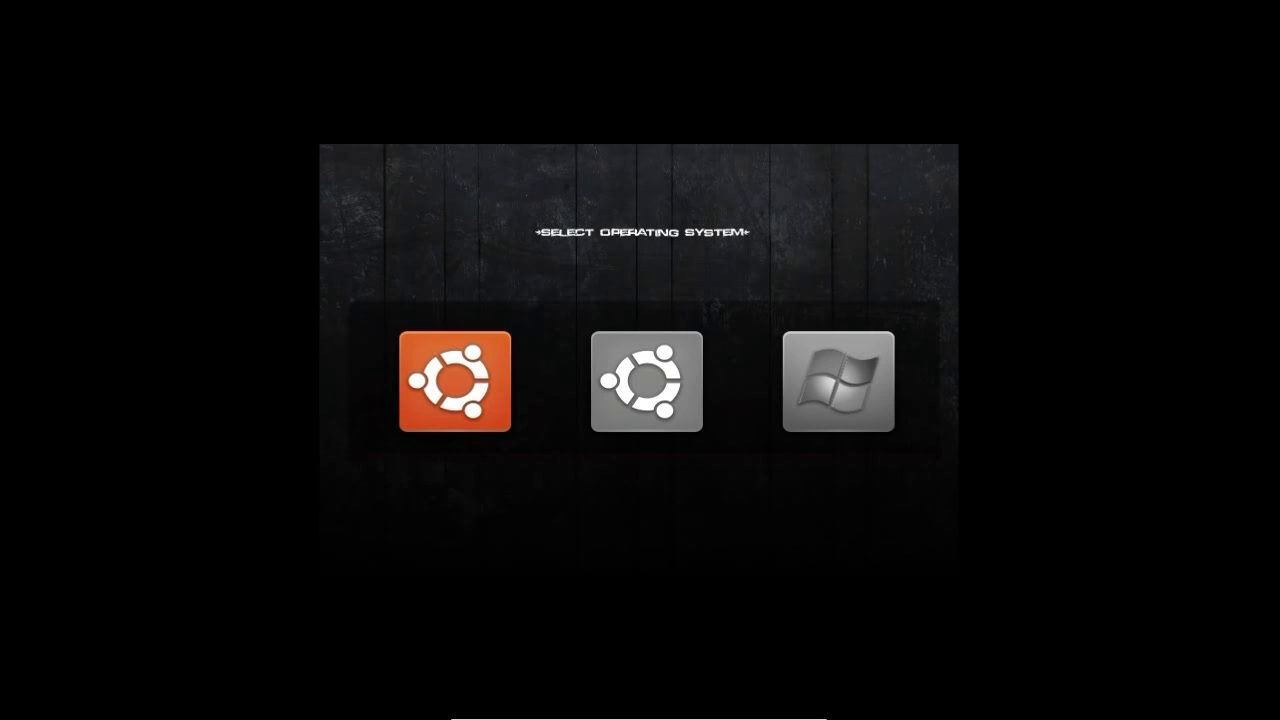
pyautogui.press('Right')
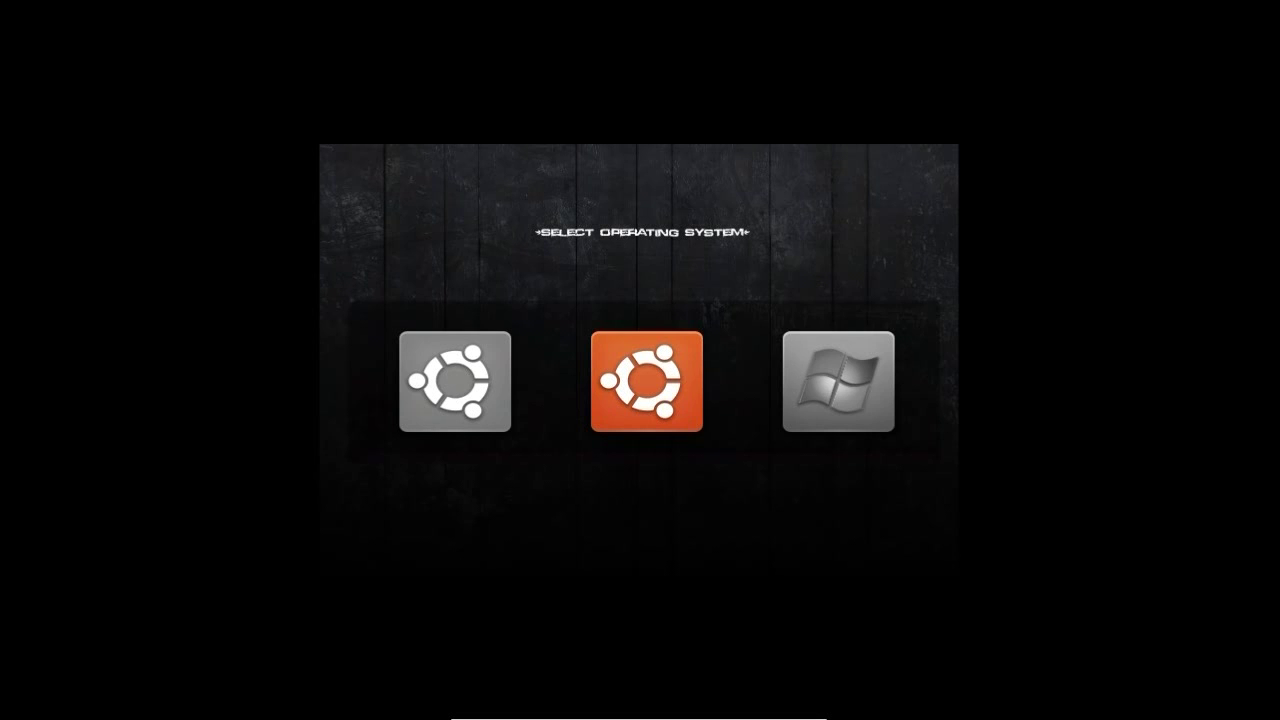